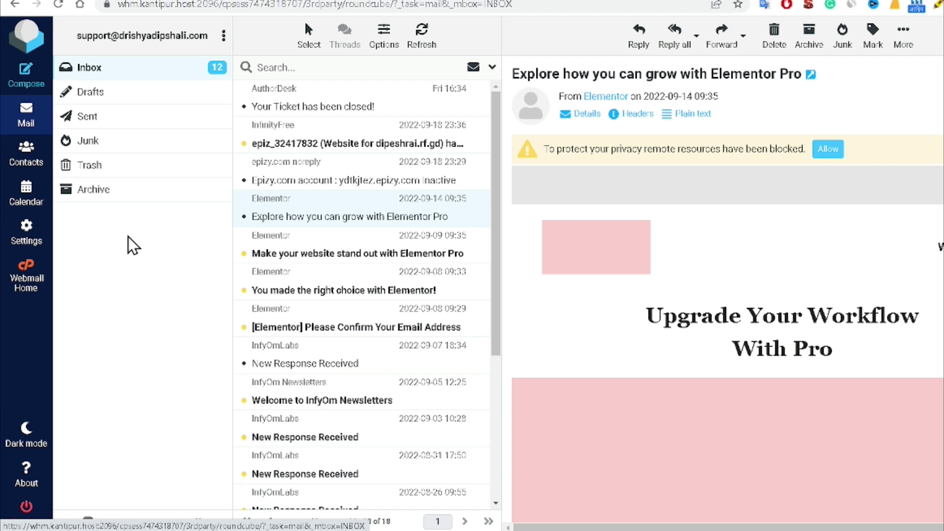
Step: Switch from the Roundcube inbox to the Dipesh Rai Articles blog tab
left_click_drag(76, 35, 210, 36)
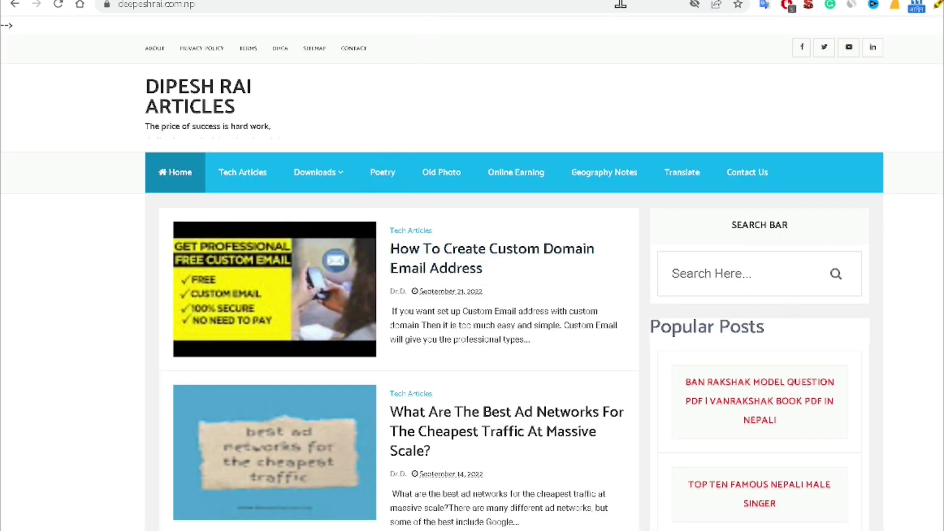
Step: Open cloudflare.com in a new tab and go to its Log In page
key("ctrl+t")
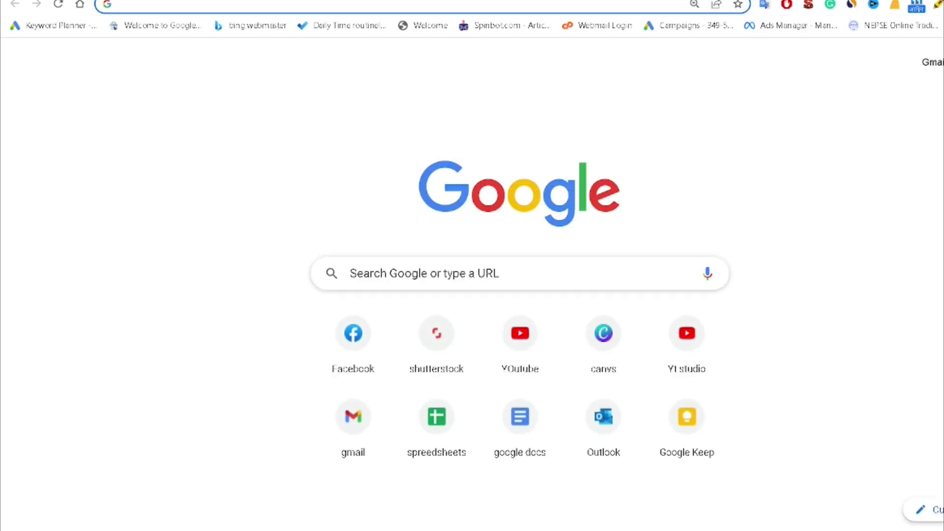
type("c")
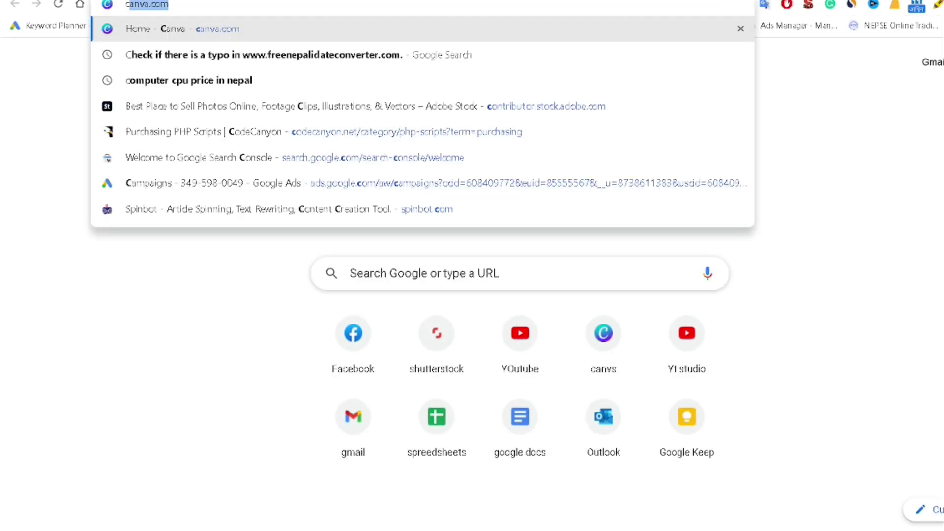
type("l")
key("Return")
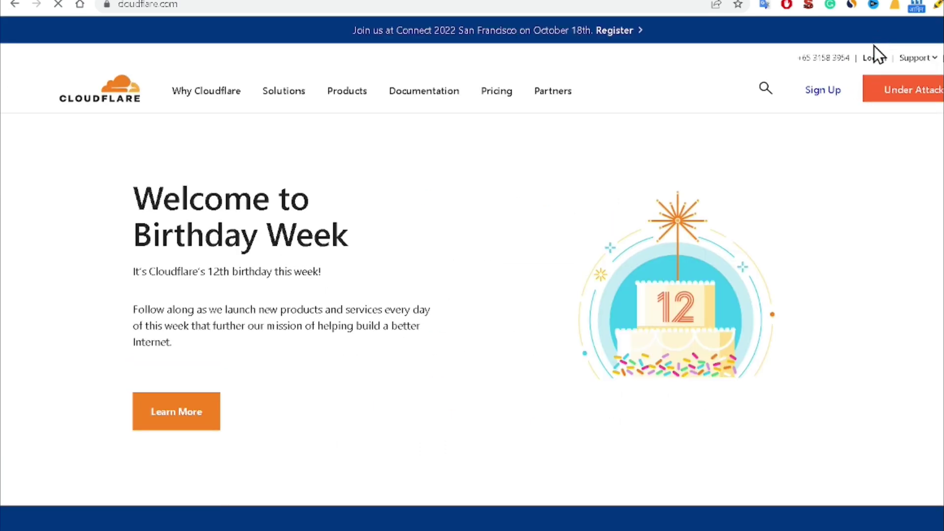
left_click(873, 69)
Step: Load the Freenom homepage in another new tab
key("ctrl+t")
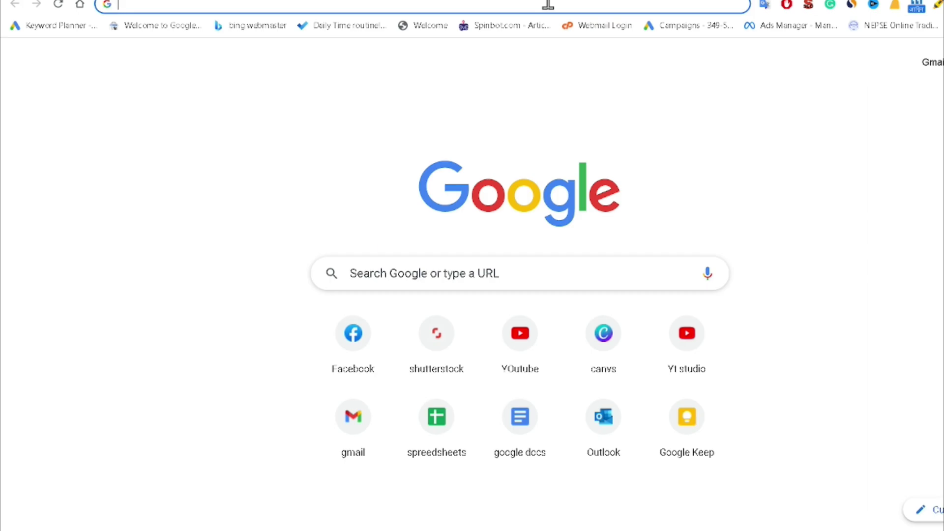
type("free")
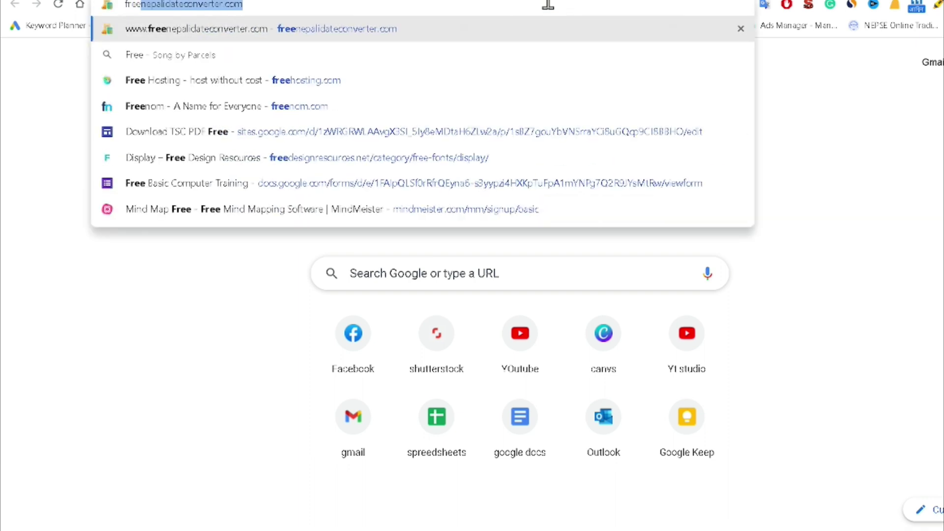
type("nom")
key("Return")
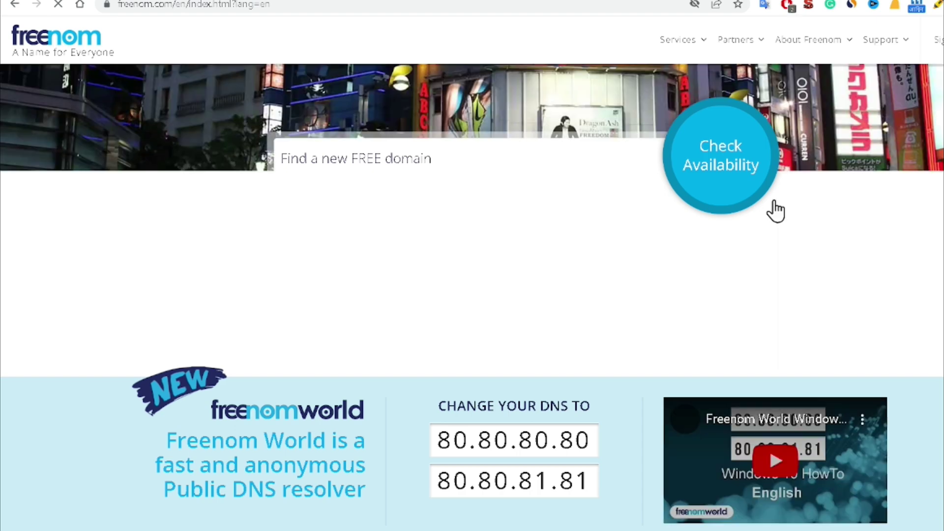
Step: Go to Services > Register a New Domain and enter dipeshrai.ml in the search
scroll(626, 378, "down", 5)
scroll(631, 378, "up", 5)
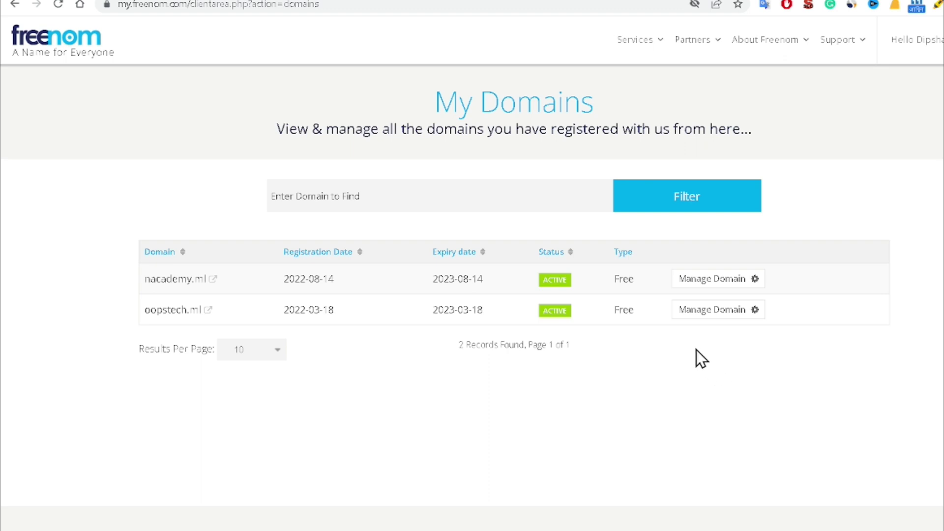
left_click(647, 43)
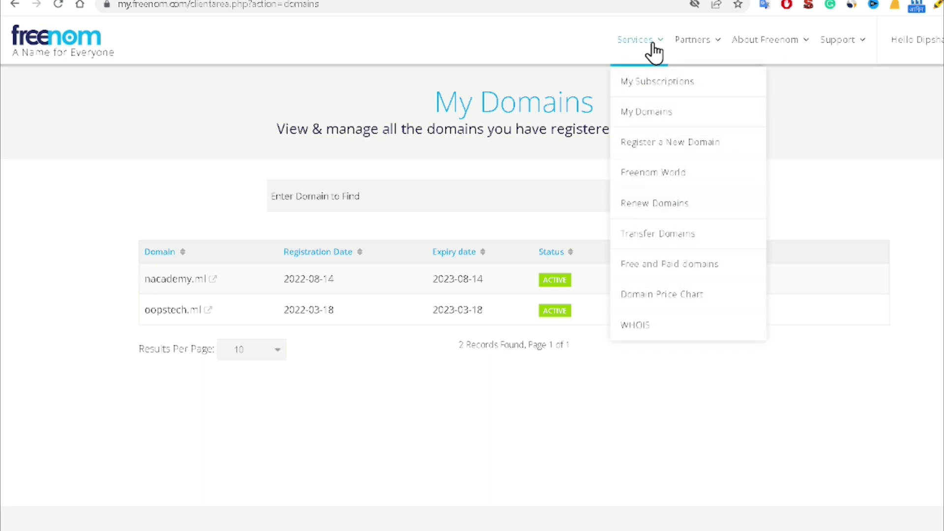
left_click(633, 149)
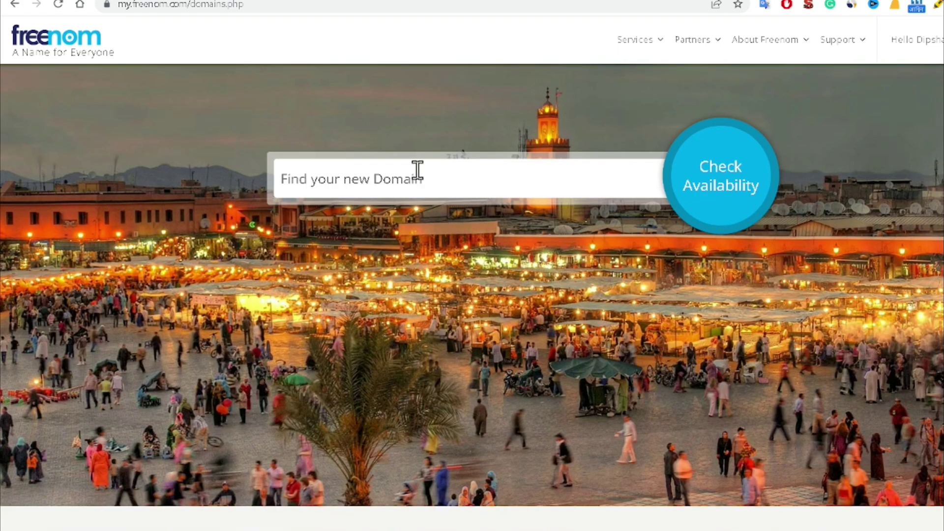
left_click(418, 177)
type("deepe")
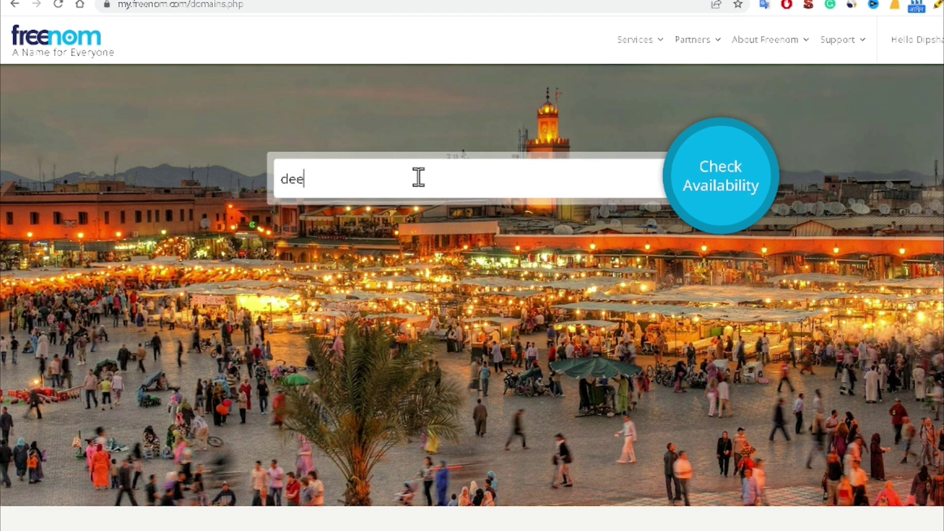
key("BackSpace")
key("BackSpace")
key("BackSpace")
key("BackSpace")
type("ipeshrai.ml")
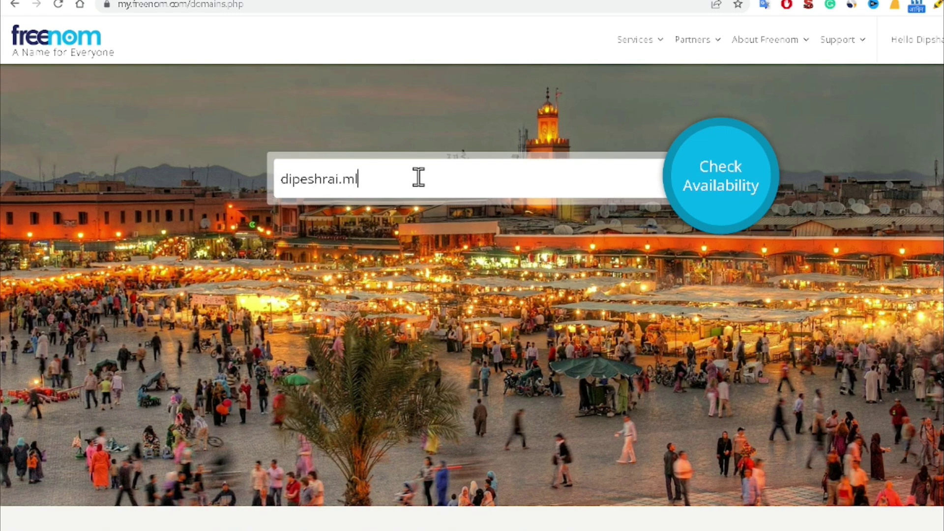
Step: Check dipeshrai.ml availability and proceed to checkout with the free domain
left_click(724, 200)
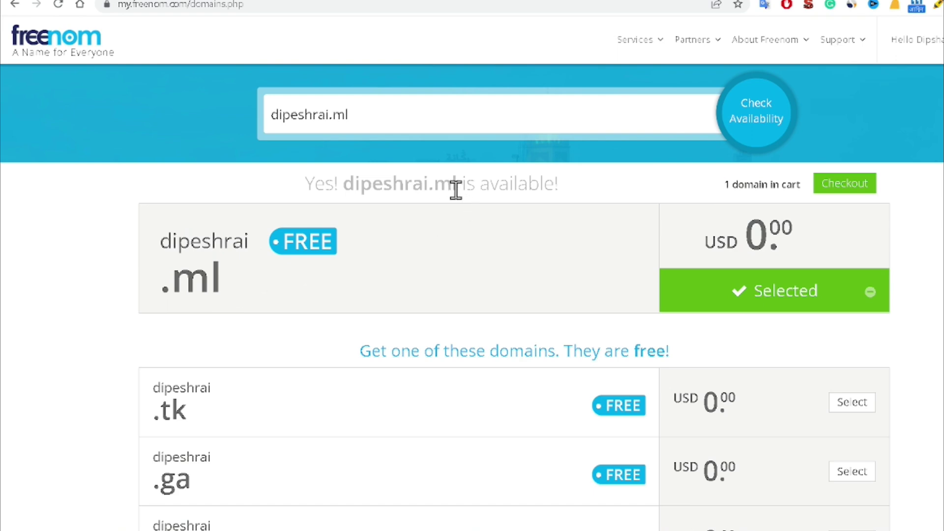
scroll(189, 347, "down", 20)
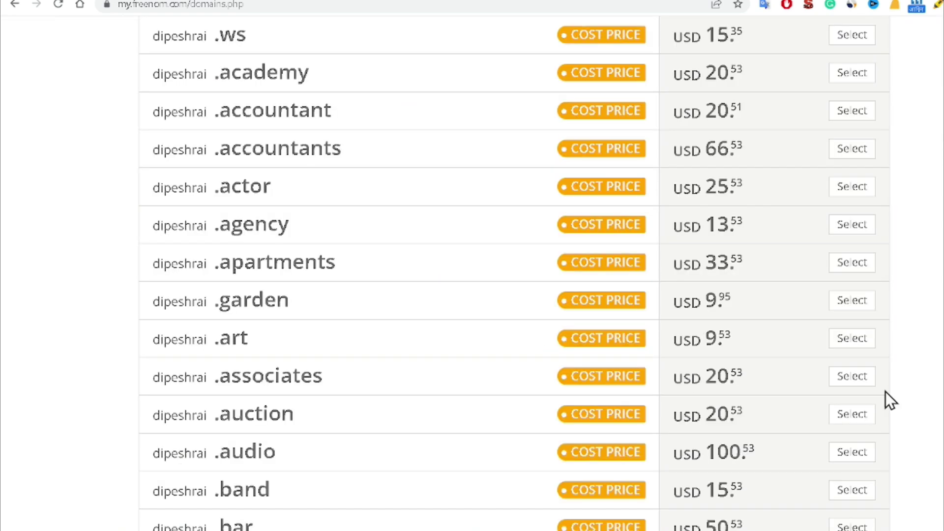
scroll(885, 391, "down", 10)
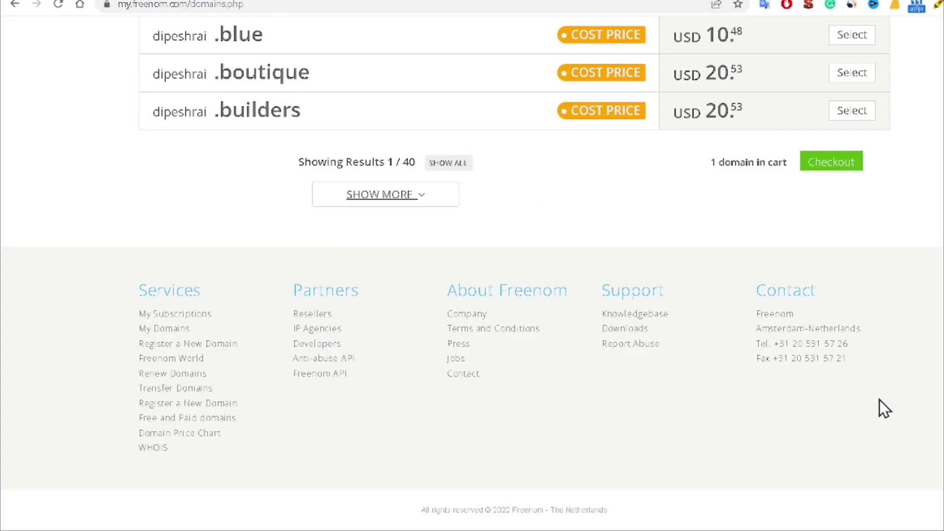
left_click(826, 166)
scroll(830, 295, "up", 15)
scroll(821, 341, "up", 20)
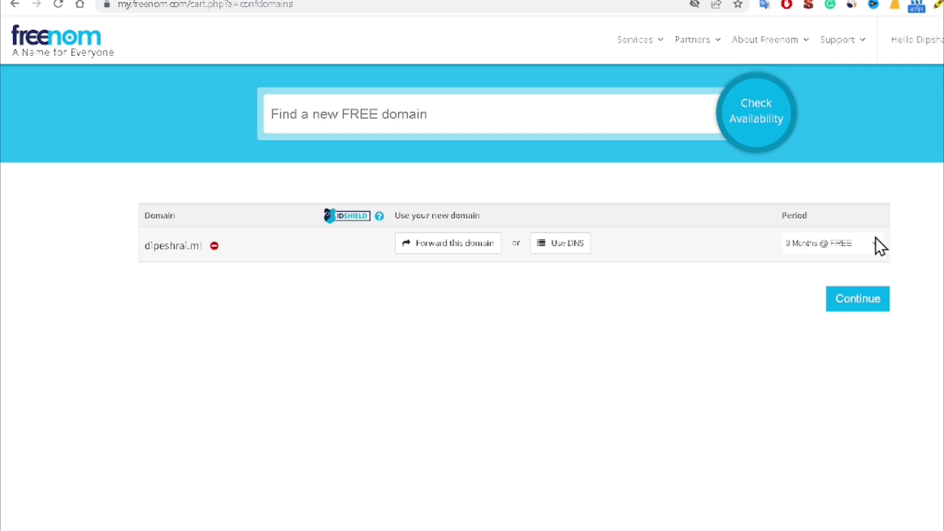
Step: Set the registration period to 12 Months @ FREE and continue to review
left_click(841, 247)
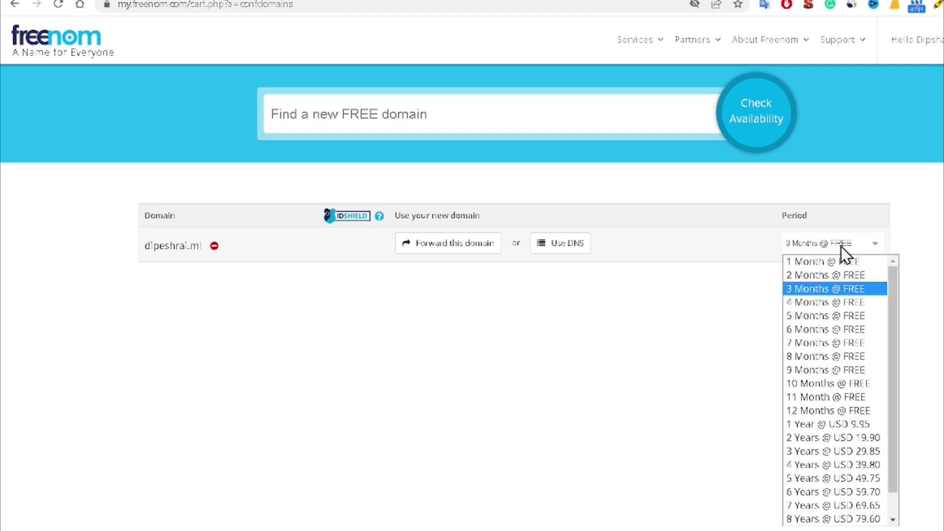
left_click(829, 410)
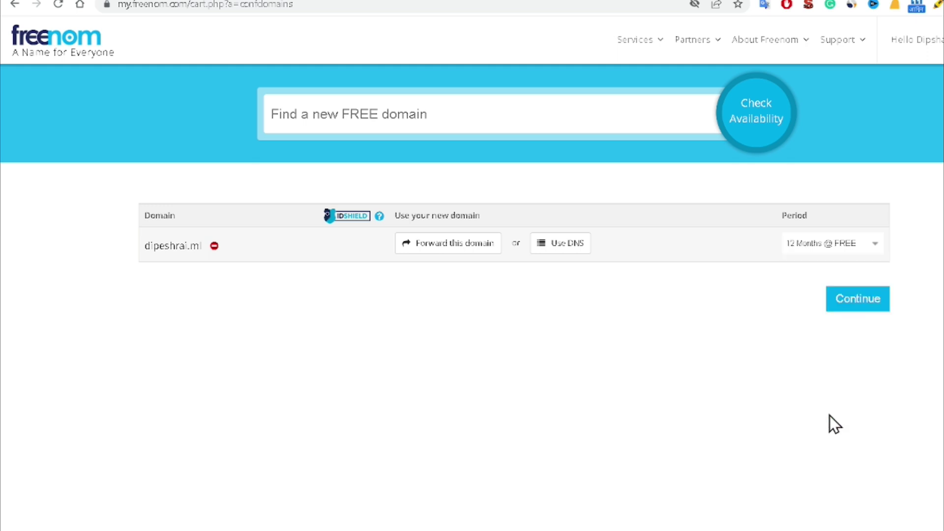
left_click(860, 302)
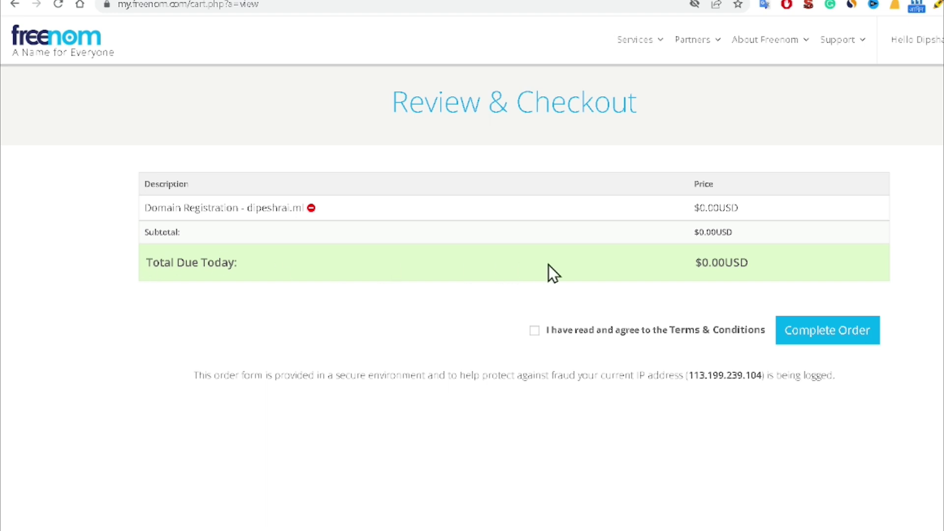
Step: Accept the Terms & Conditions, complete the order, and return to the Client Area
left_click(535, 331)
left_click(794, 339)
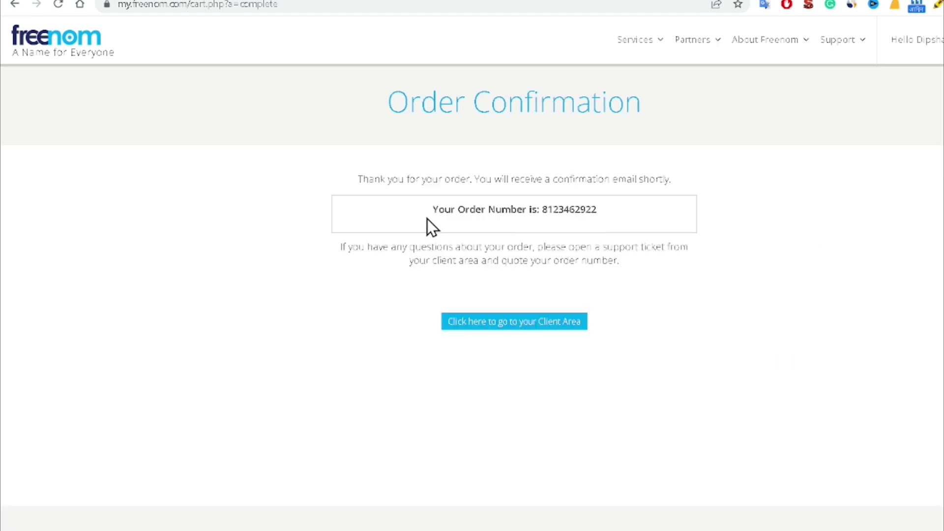
left_click(505, 340)
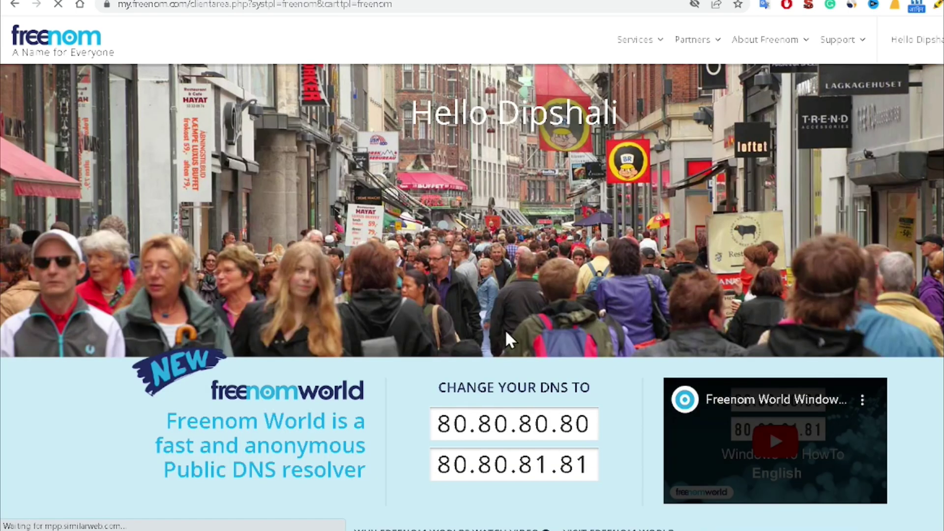
Step: Open the management page for dipeshrai.ml from My Domains
left_click(651, 48)
left_click(649, 113)
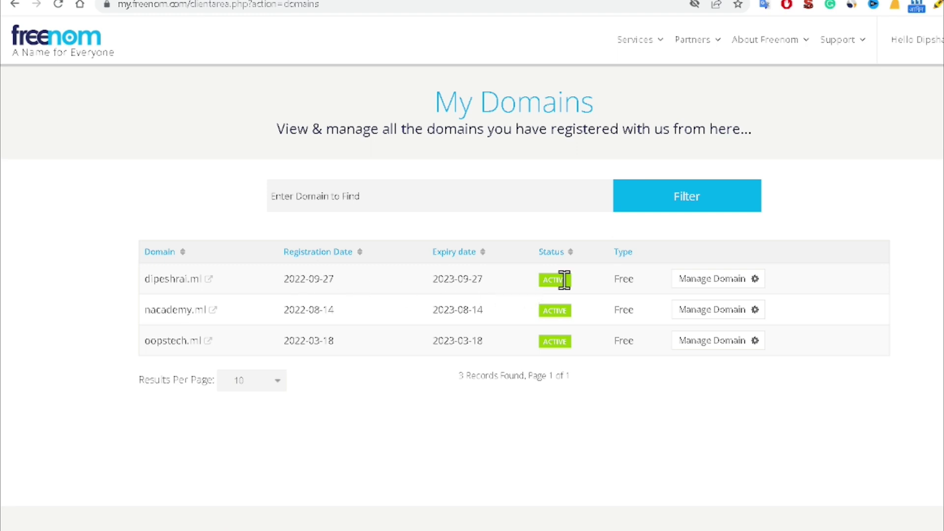
left_click(709, 281)
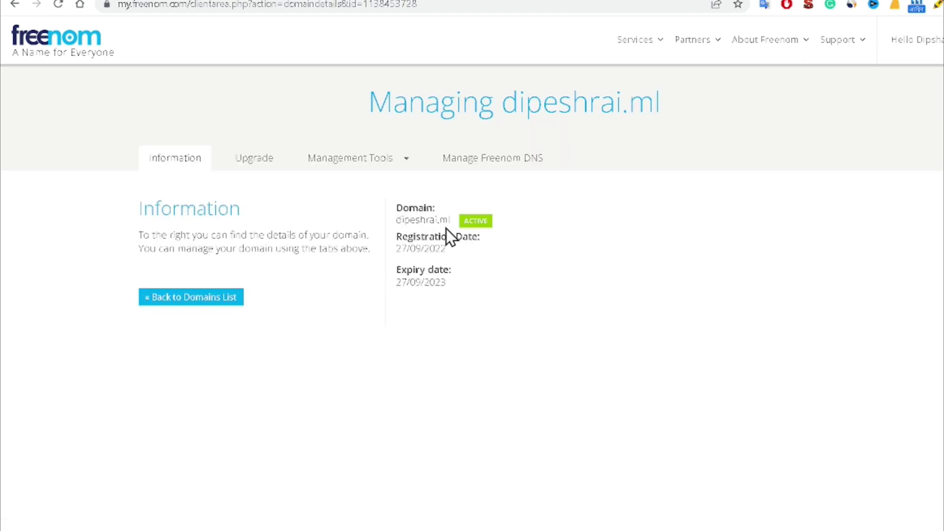
Step: Copy the domain name dipeshrai.ml from its Information tab
left_click_drag(453, 223, 394, 225)
right_click(394, 225)
left_click(436, 237)
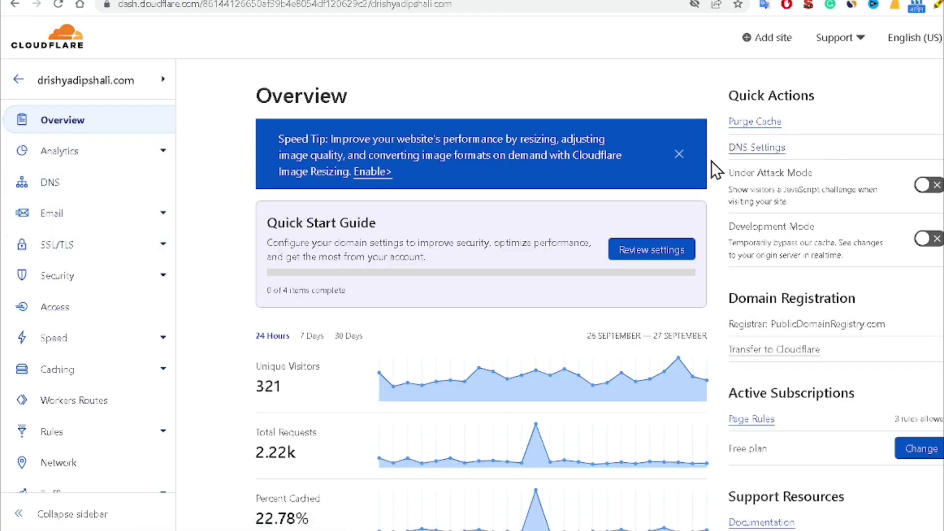
Step: Add dipeshrai.ml as a new Cloudflare site by pasting the domain
left_click(767, 47)
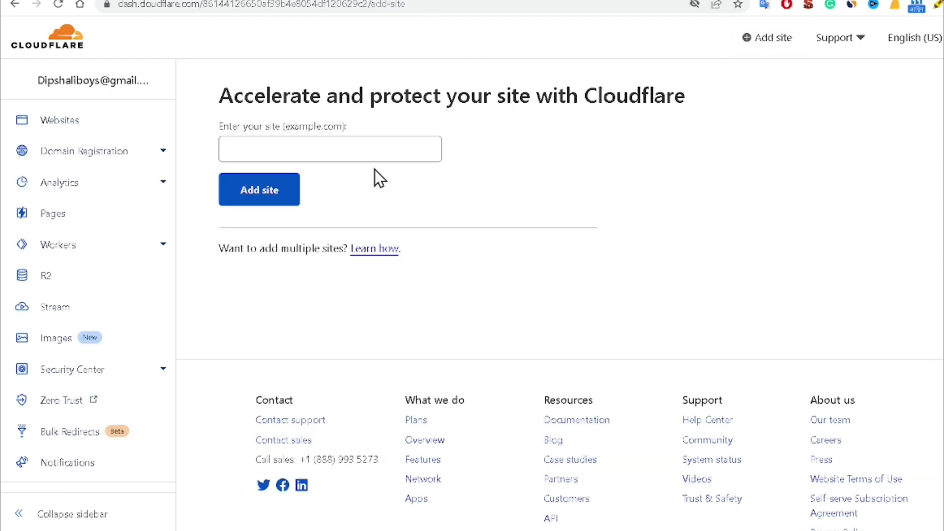
left_click(340, 146)
key("ctrl+v")
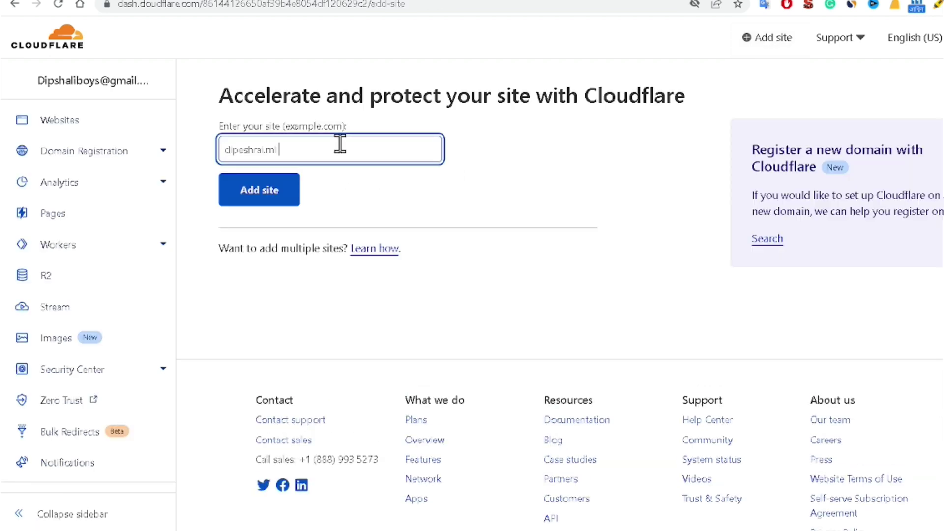
left_click(273, 192)
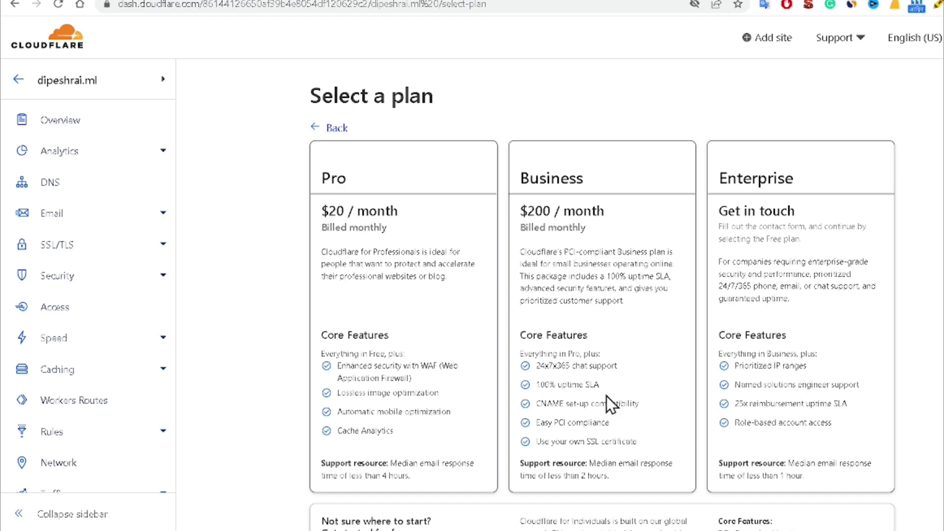
Step: Select the Free $0 plan for the site
scroll(404, 370, "down", 3)
scroll(580, 263, "down", 1)
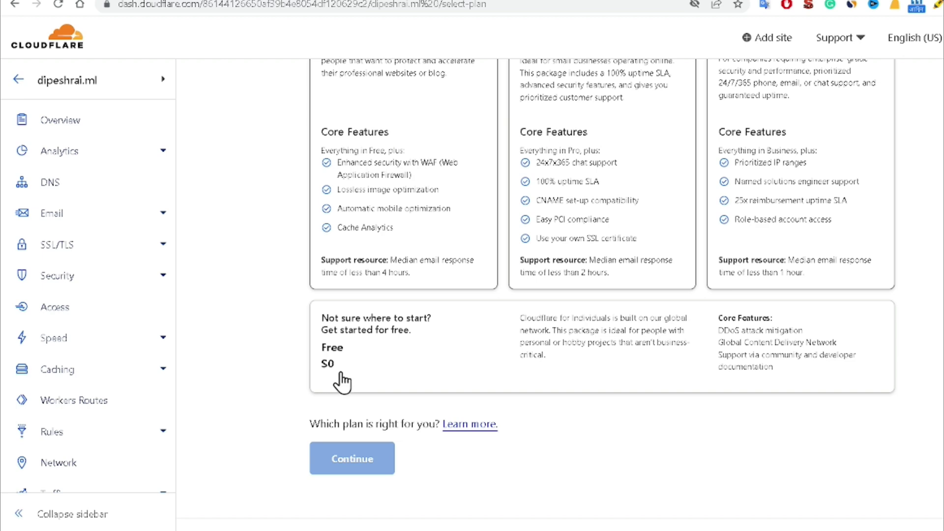
left_click(357, 353)
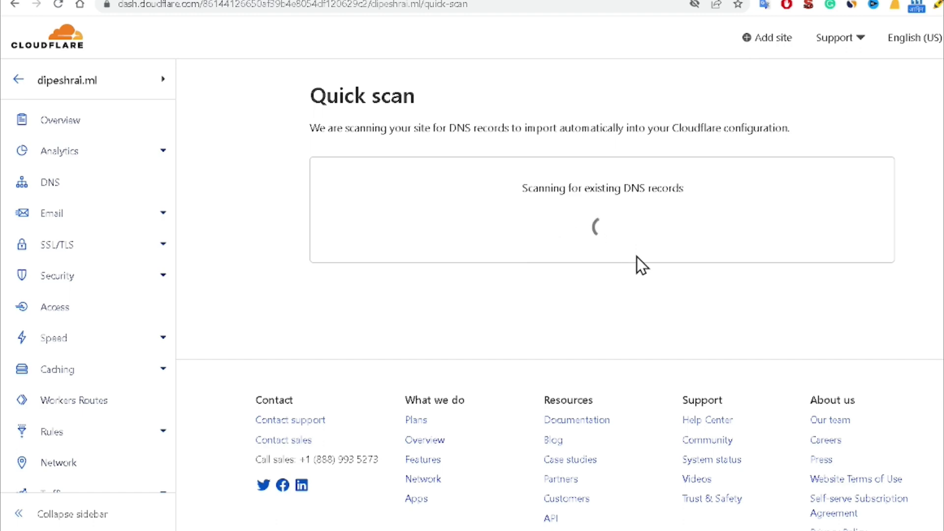
Step: Skip the DNS records step, confirming records will be added later
scroll(683, 272, "up", 3)
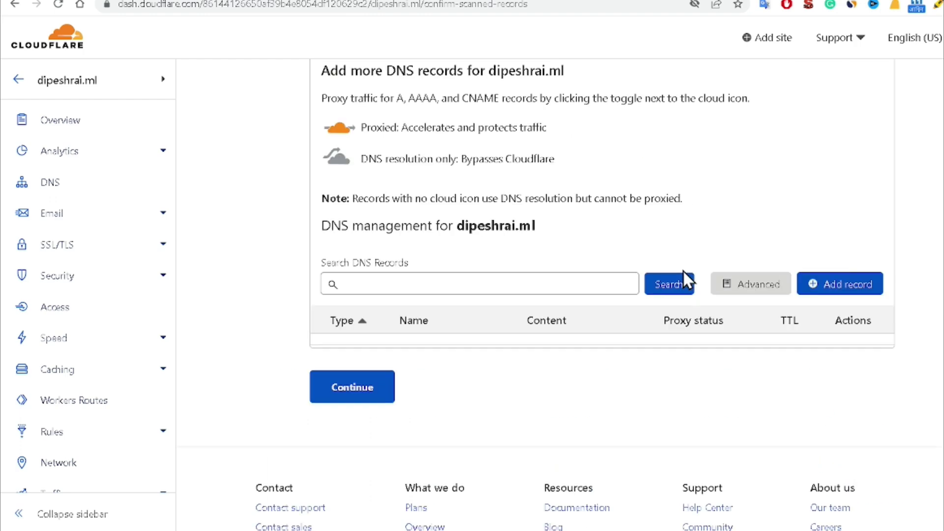
scroll(683, 271, "up", 1)
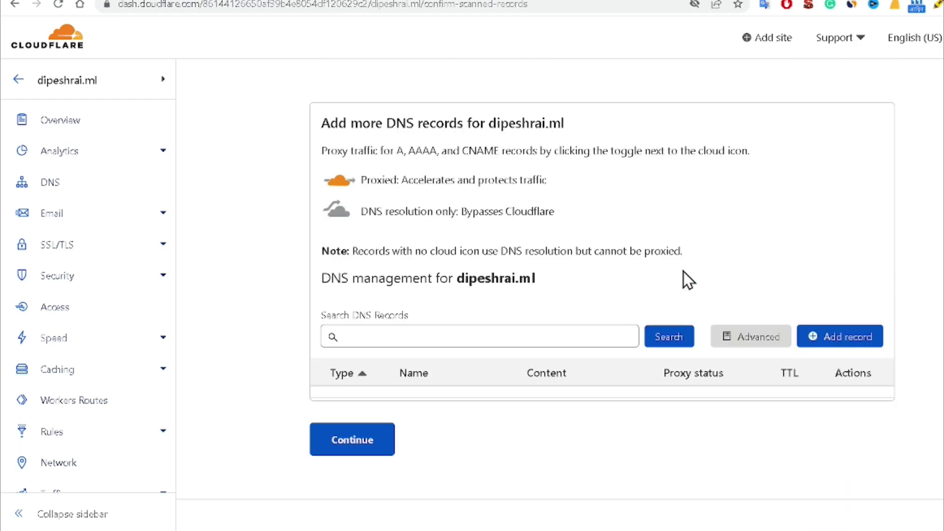
scroll(683, 272, "down", 4)
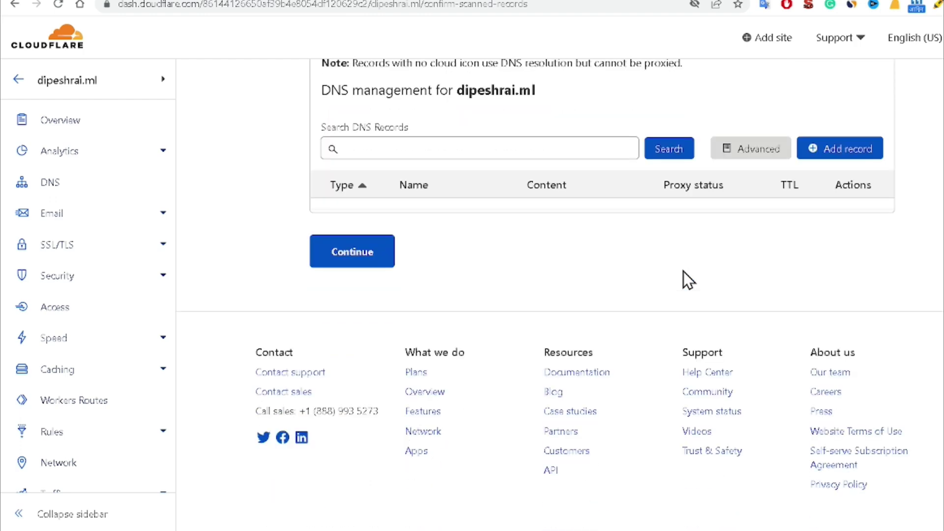
left_click(348, 261)
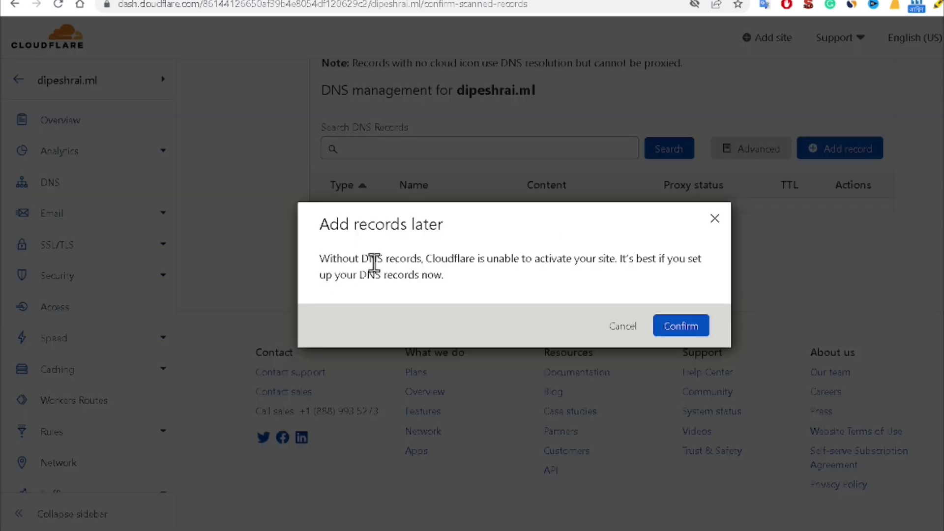
left_click(665, 327)
Step: Copy the first nameserver aldo.ns.cloudflare.com and return to the Freenom tab
scroll(659, 326, "down", 1)
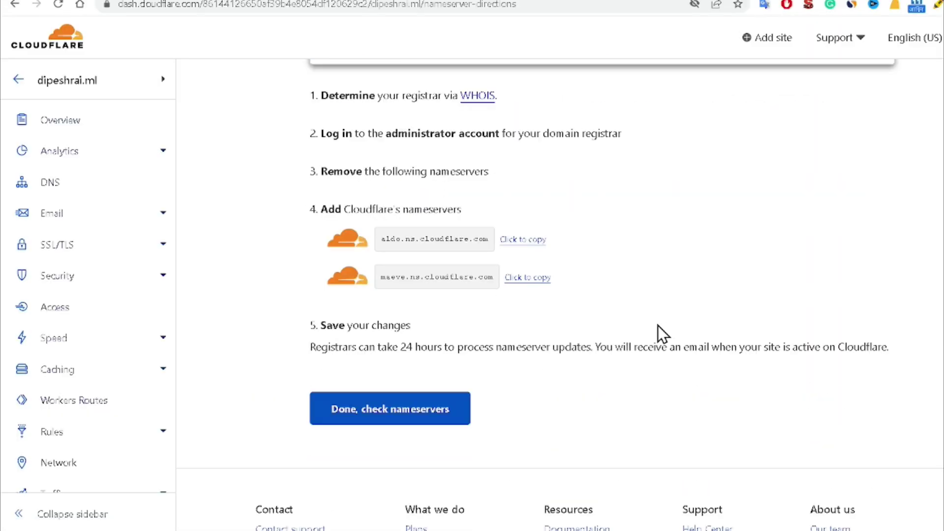
scroll(471, 329, "down", 1)
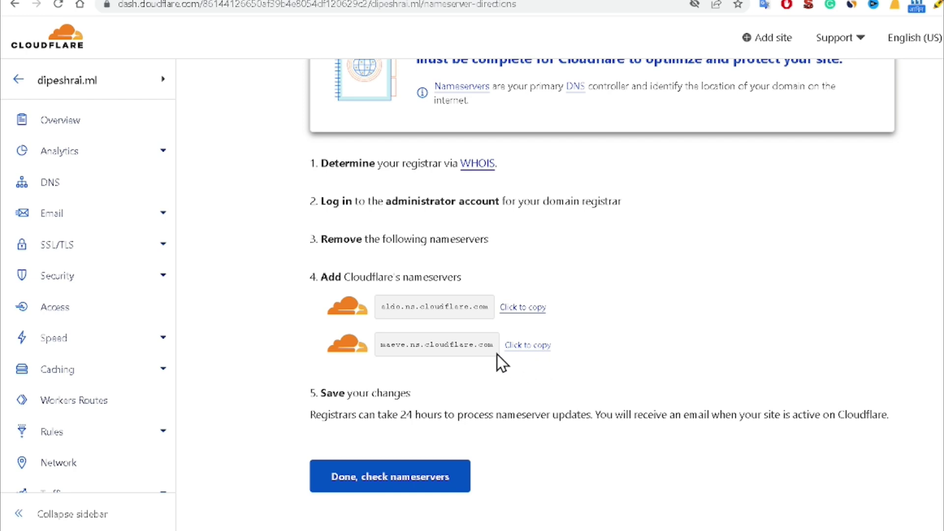
left_click(520, 312)
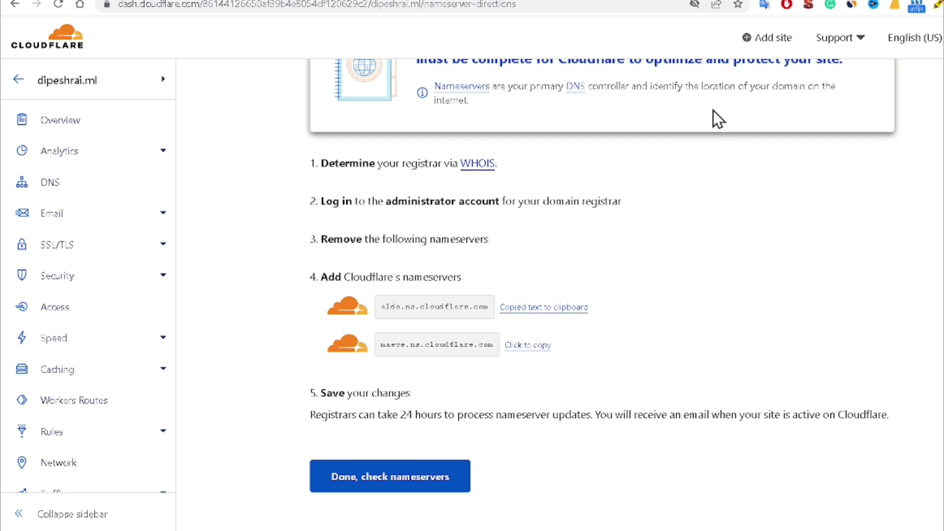
key("ctrl+Tab")
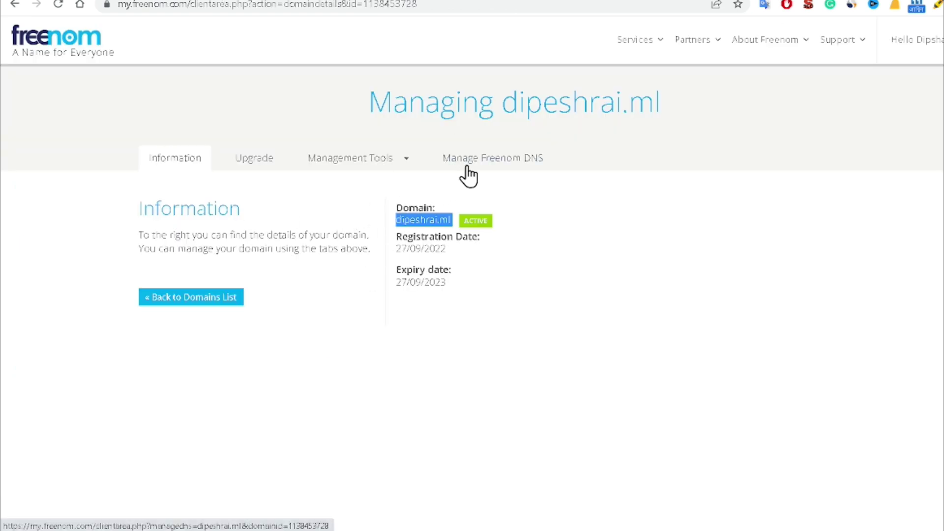
Step: Switch dipeshrai.ml to custom nameservers and paste aldo.ns.cloudflare.com as Nameserver 1
left_click(380, 167)
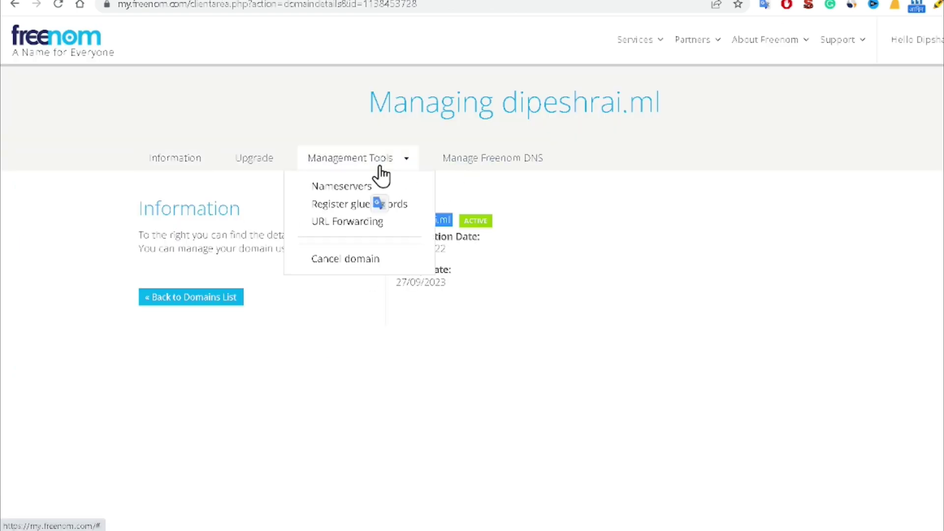
left_click(334, 188)
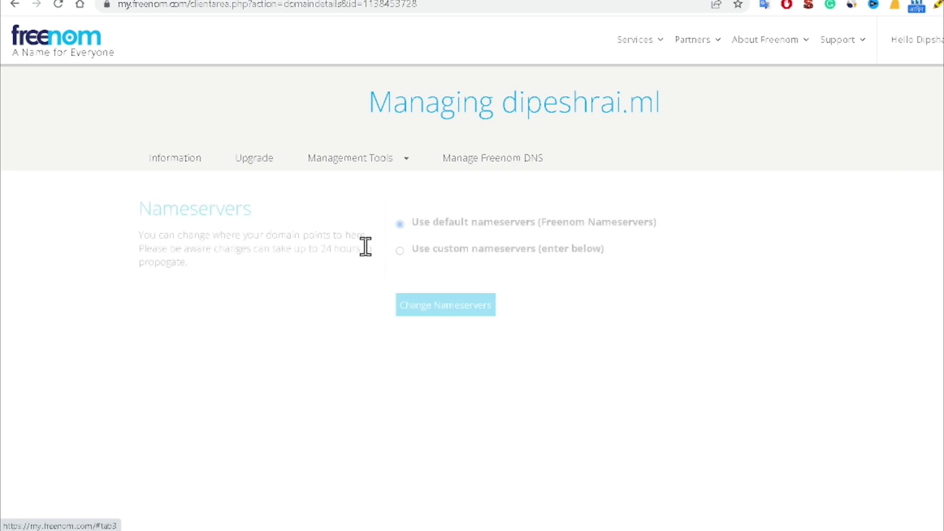
left_click(422, 260)
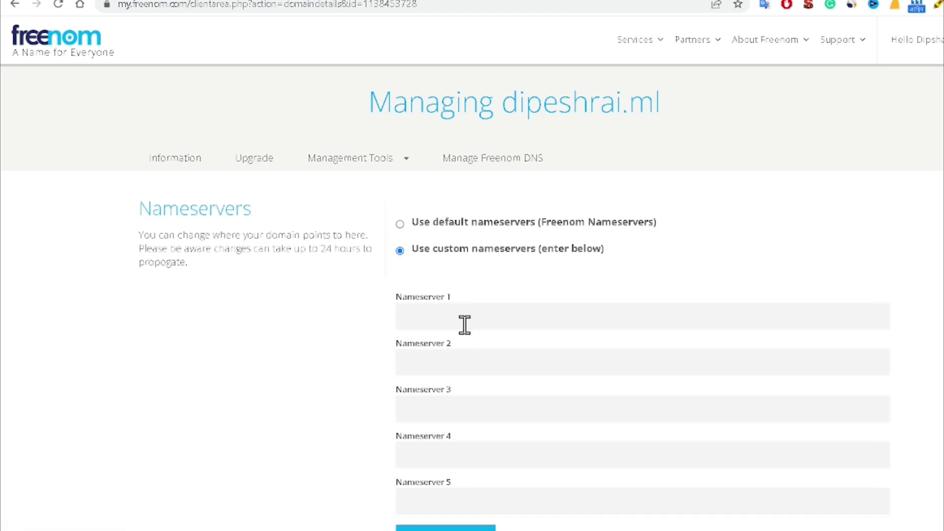
scroll(525, 311, "down", 3)
left_click(439, 179)
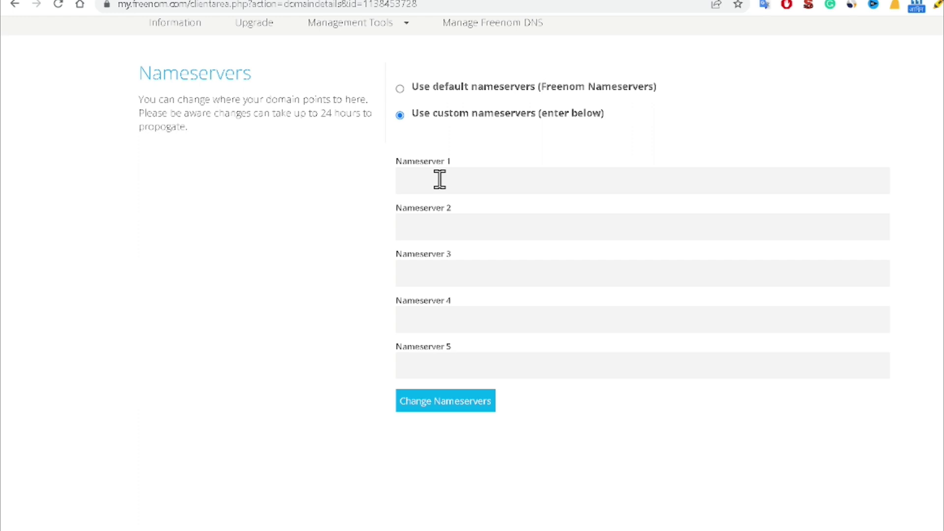
key("ctrl+v")
Step: Copy maeve.ns.cloudflare.com into Nameserver 2 and save the nameserver change
key("ctrl+Tab")
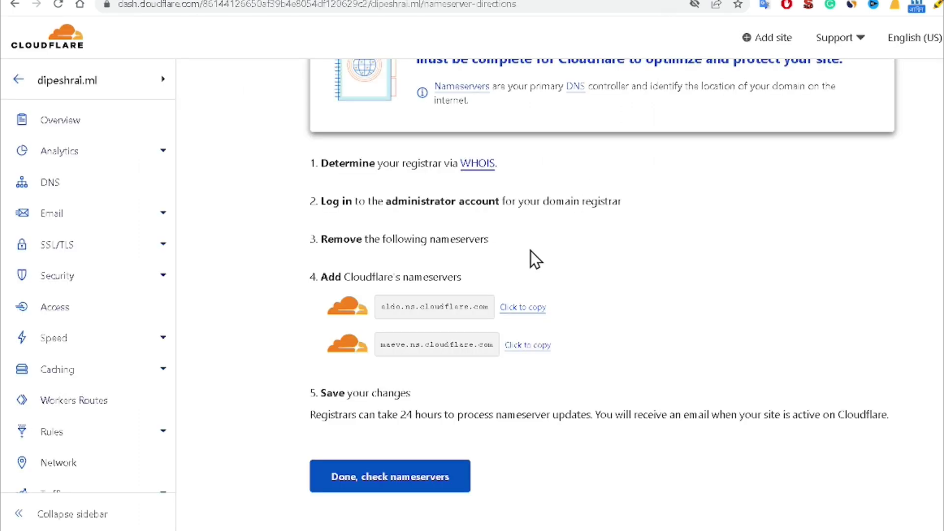
left_click(530, 347)
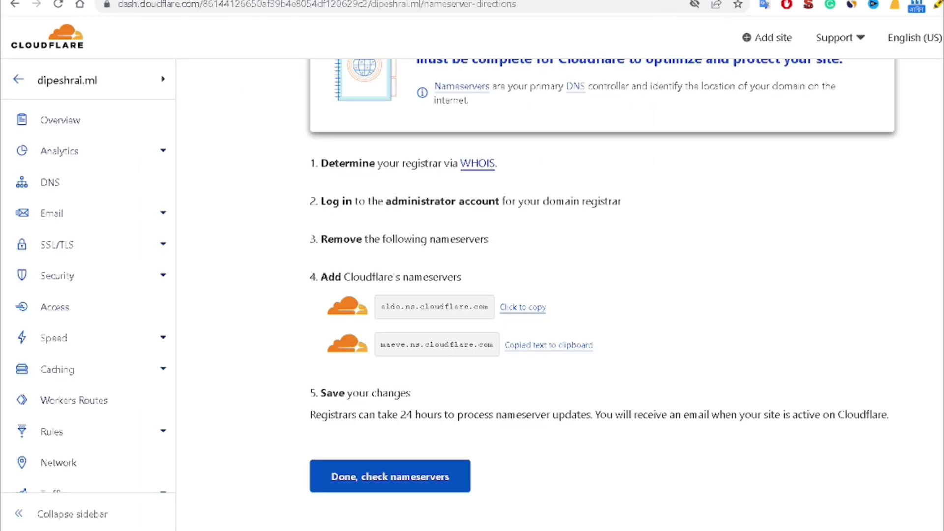
key("ctrl+Tab")
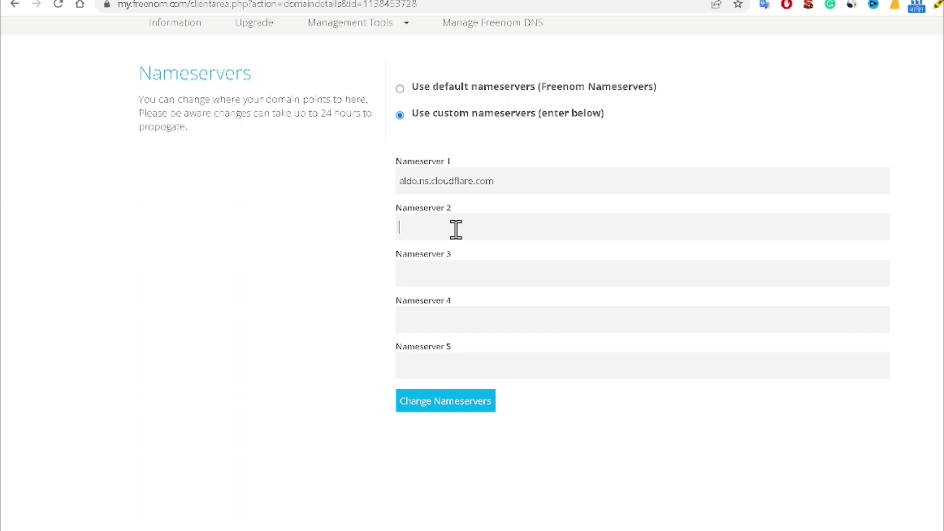
key("ctrl+v")
left_click(412, 406)
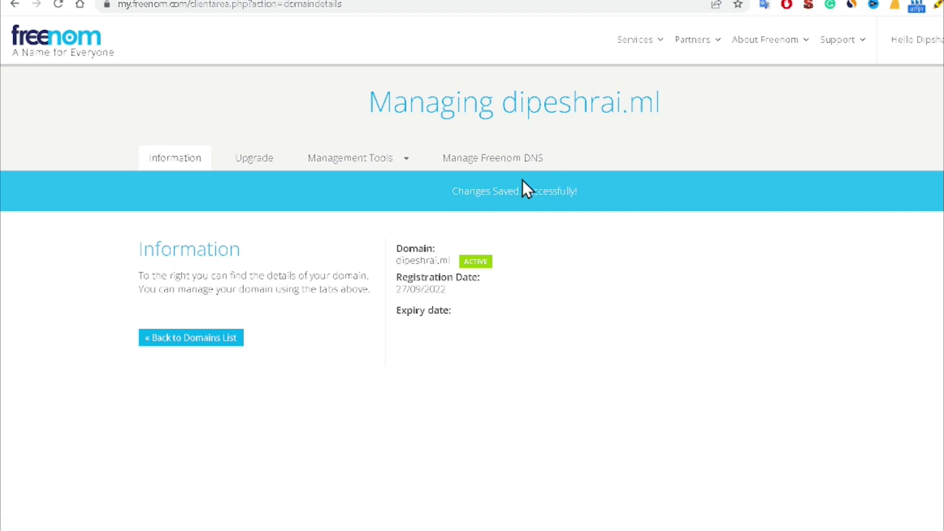
key("ctrl+Tab")
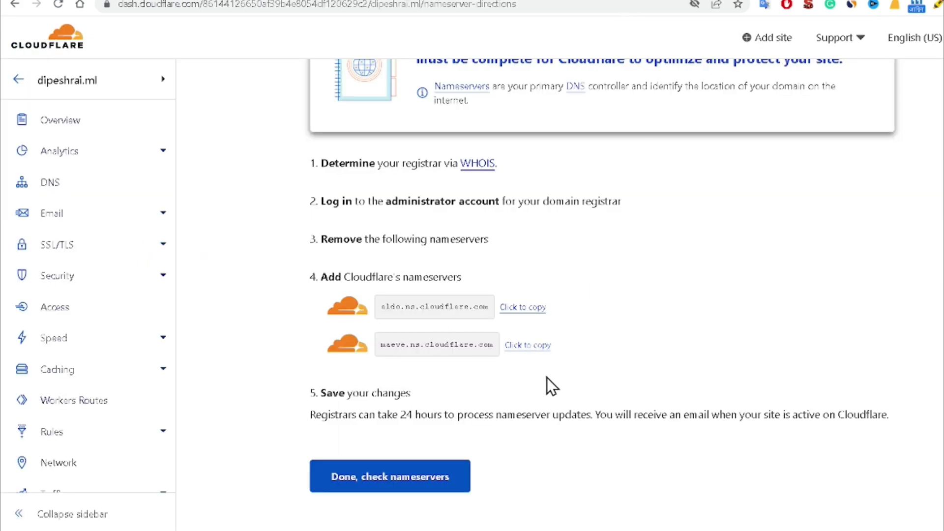
Step: Start the Quick Start Guide and enable Automatic HTTPS Rewrites and Always Use HTTPS
scroll(547, 375, "down", 2)
left_click(365, 431)
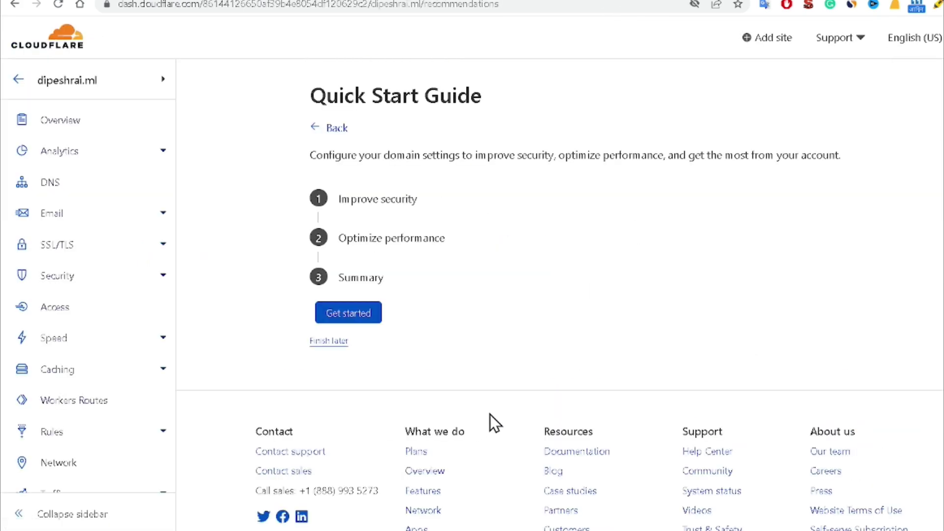
left_click(352, 322)
scroll(565, 311, "down", 3)
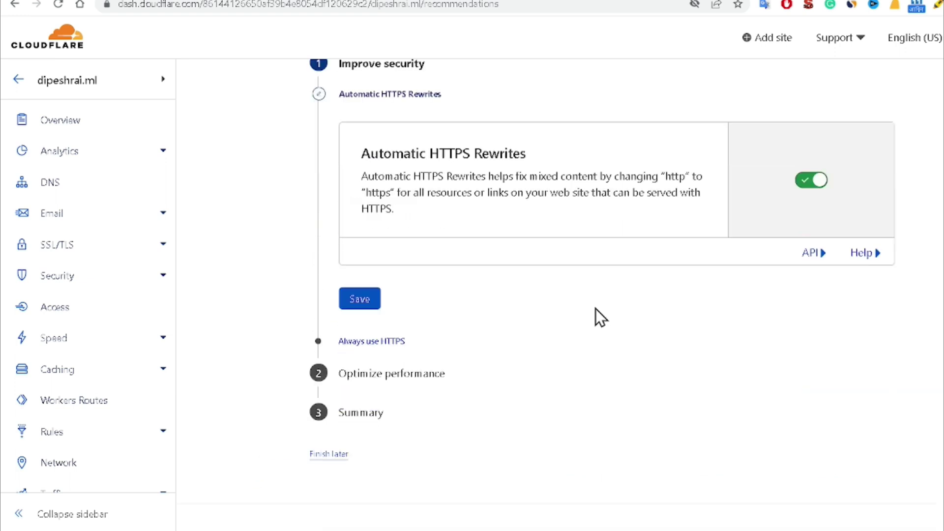
left_click(350, 303)
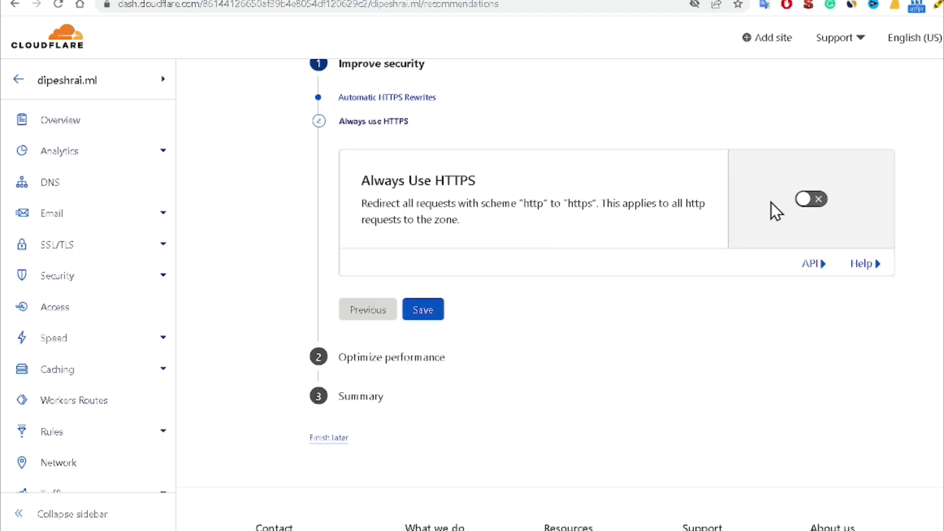
left_click(809, 202)
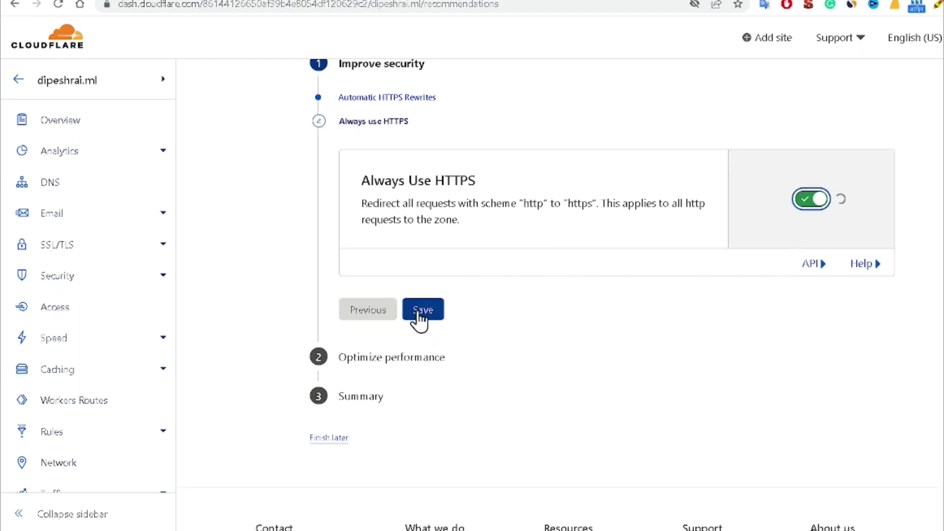
left_click(441, 336)
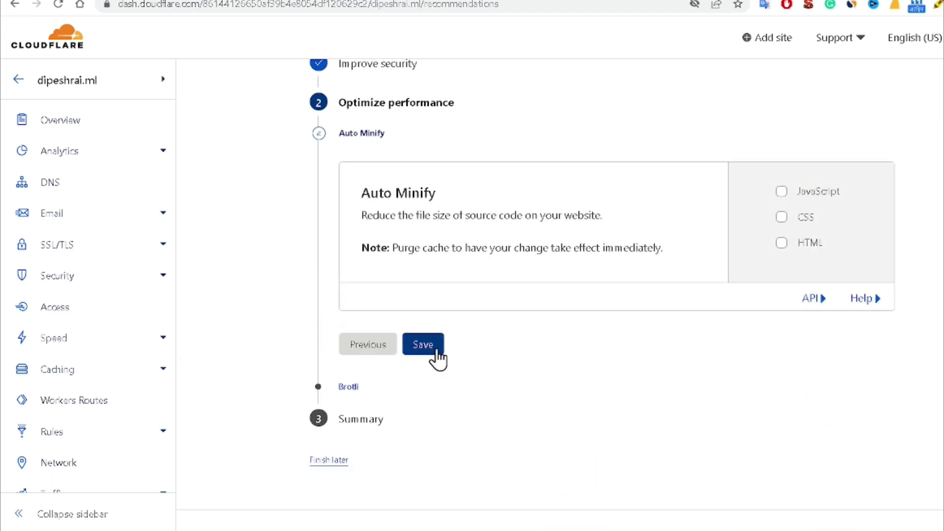
Step: Enable Auto Minify for JS, CSS and HTML plus Brotli, then finish the guide
left_click(781, 192)
left_click(781, 217)
left_click(781, 252)
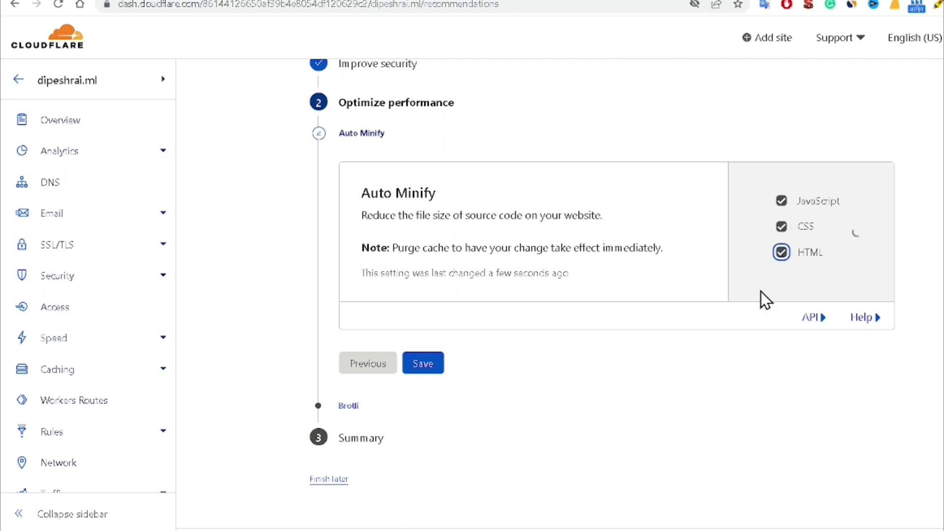
left_click(429, 369)
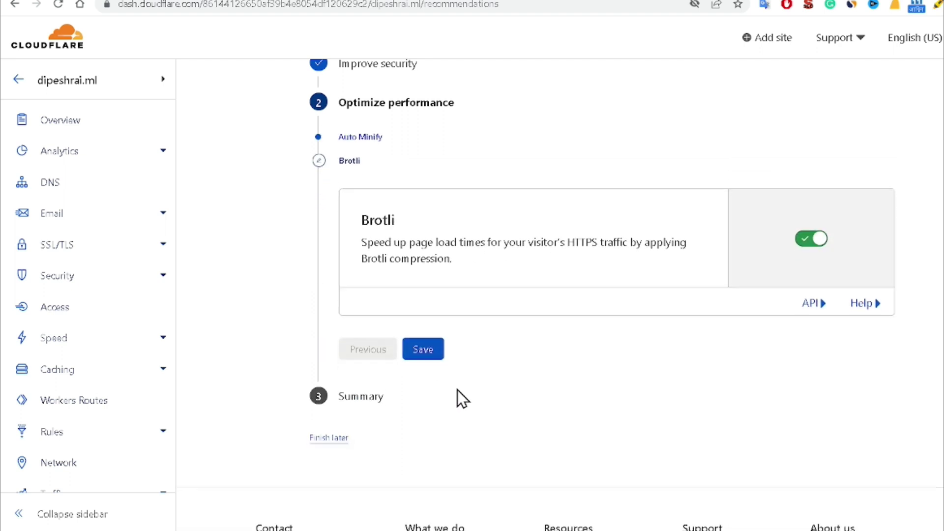
left_click(431, 351)
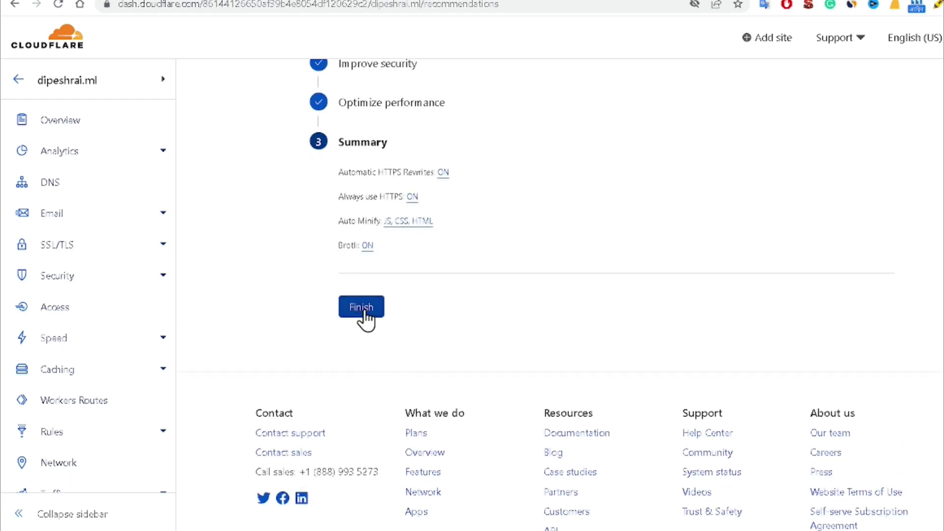
left_click(365, 310)
Step: Open the Email Routing page from the Email section of the dipeshrai.ml sidebar
scroll(454, 382, "down", 4)
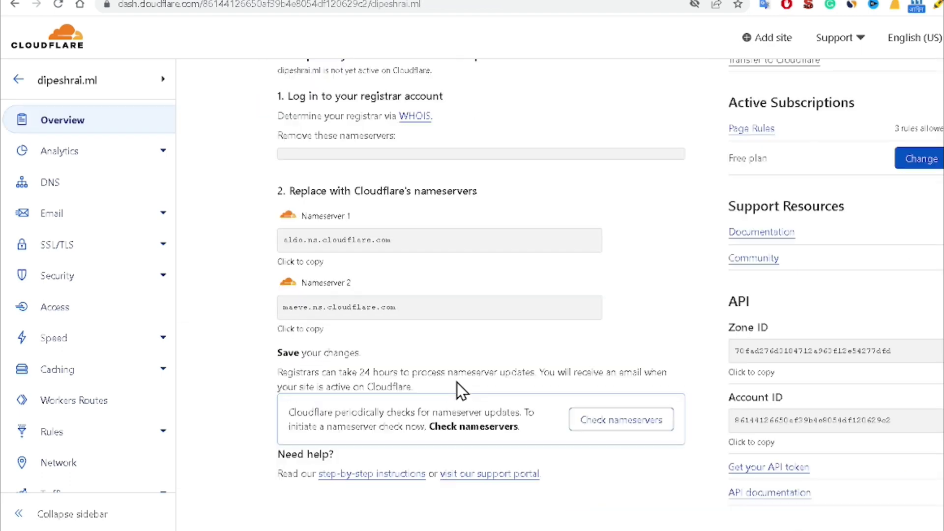
scroll(456, 382, "down", 4)
scroll(456, 383, "up", 3)
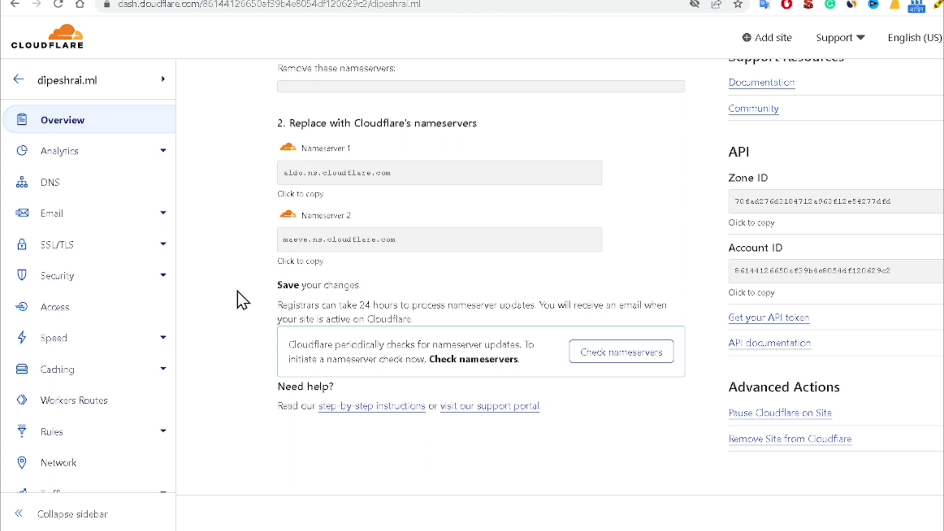
left_click(160, 214)
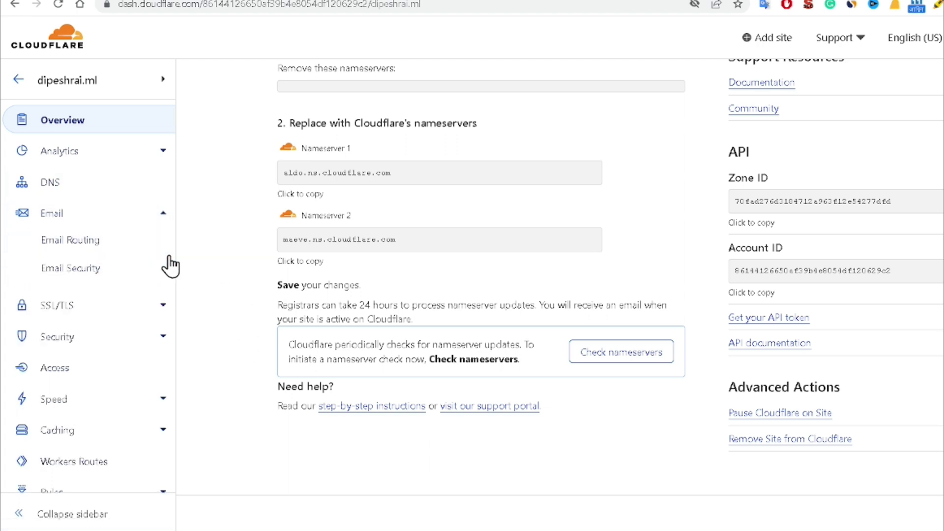
left_click(84, 248)
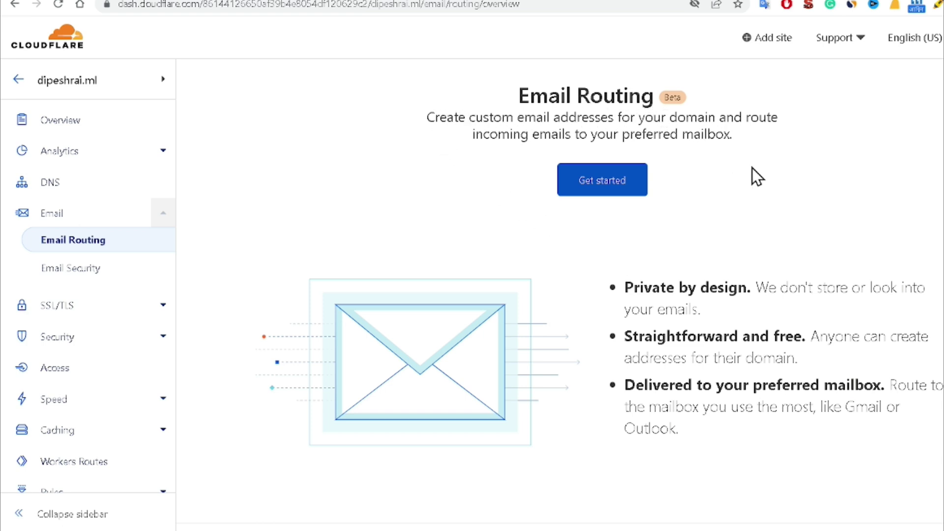
left_click(612, 184)
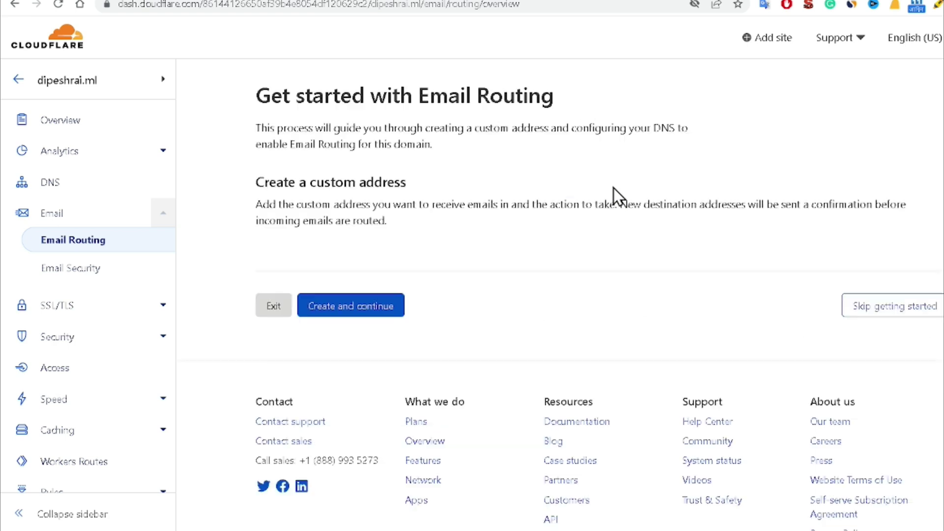
scroll(672, 280, "down", 1)
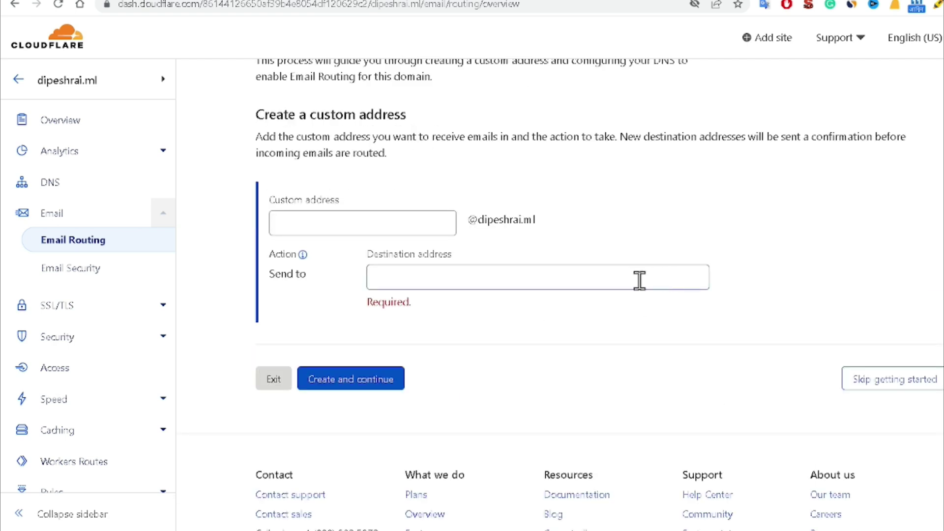
left_click(451, 284)
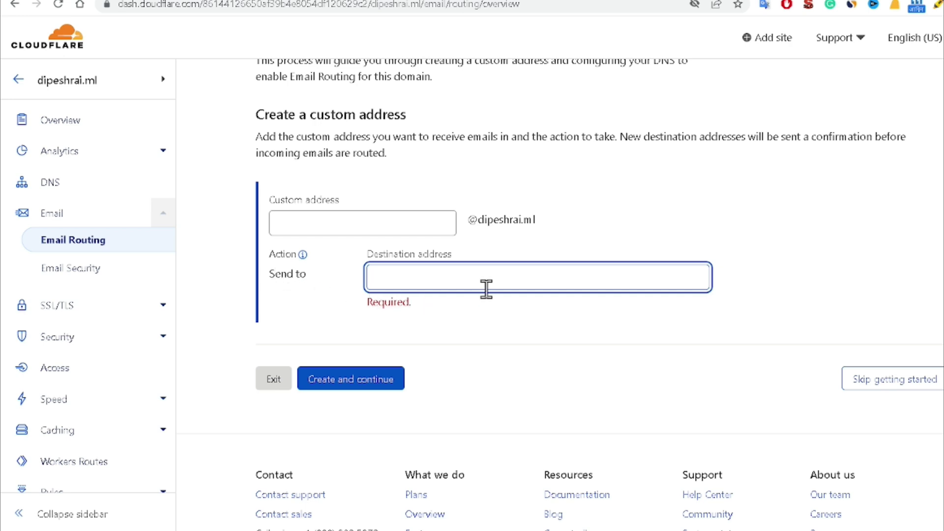
left_click(343, 222)
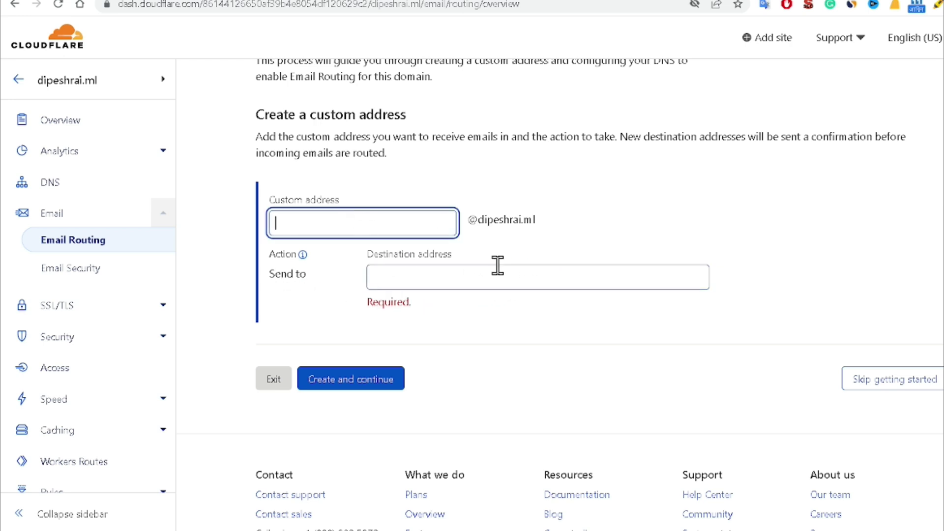
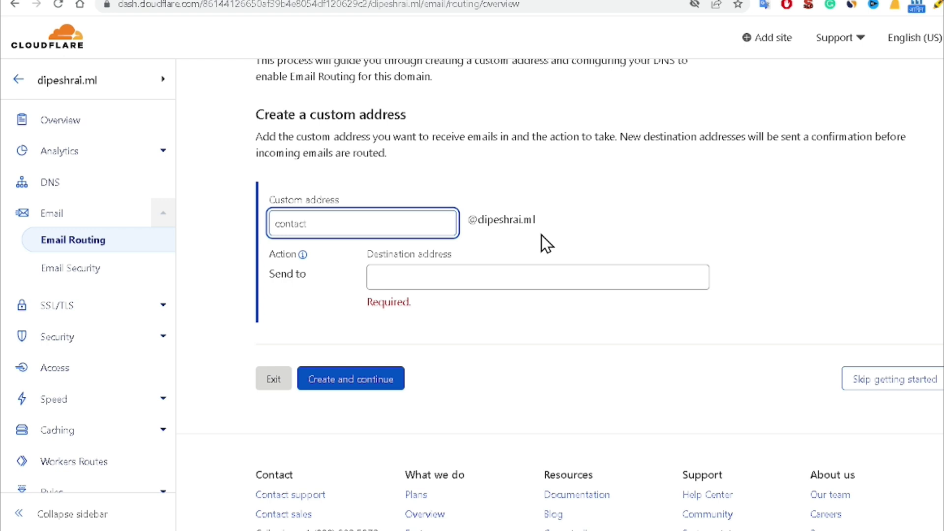
left_click(520, 240)
left_click(398, 268)
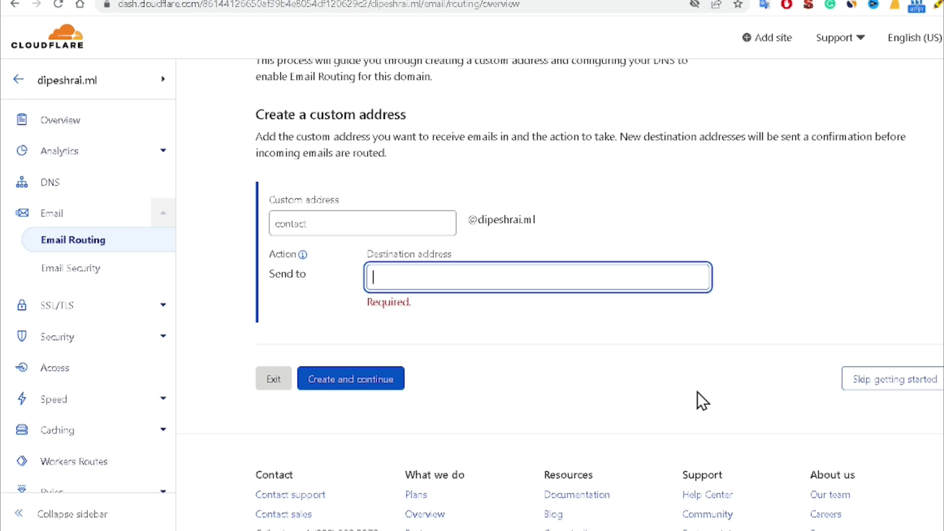
left_click(536, 312)
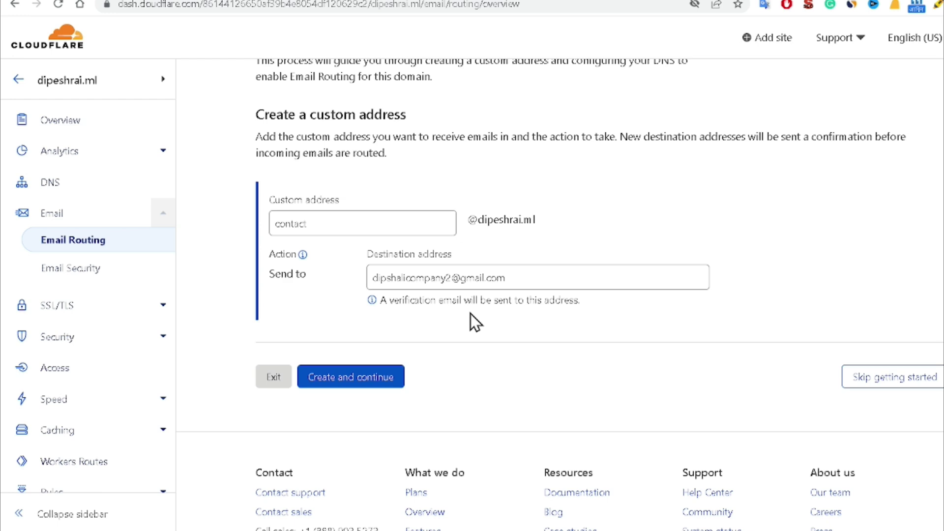
left_click(357, 383)
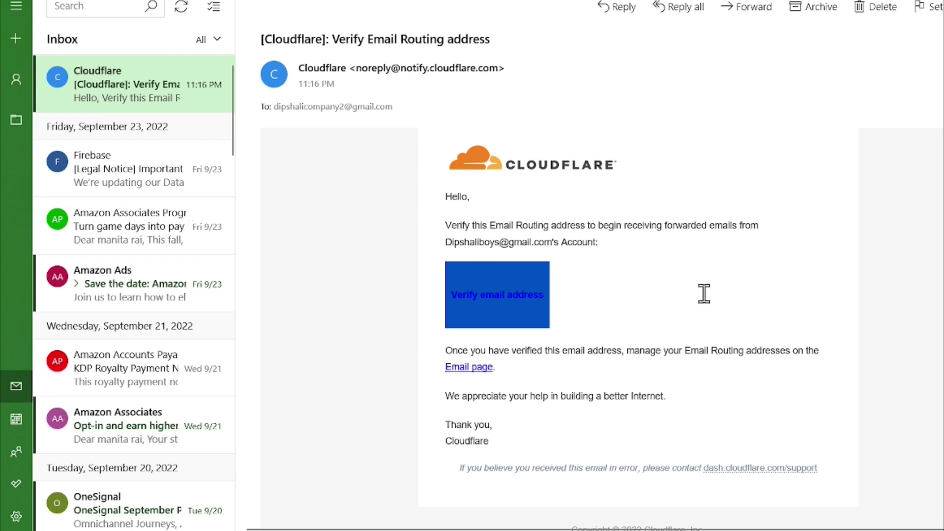
Step: Confirm the Gmail destination through the email's verification link, then return to Email Routing
left_click(477, 301)
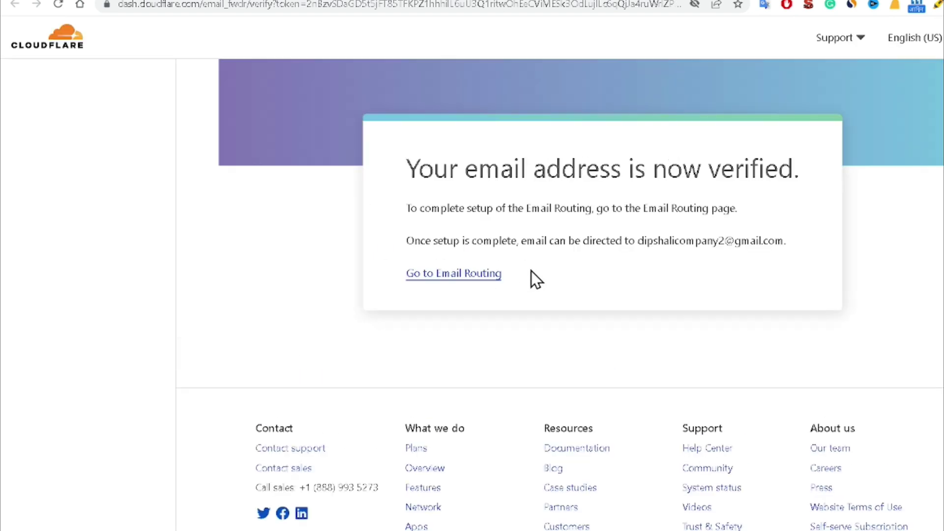
left_click_drag(421, 170, 773, 180)
left_click(625, 242)
left_click(454, 279)
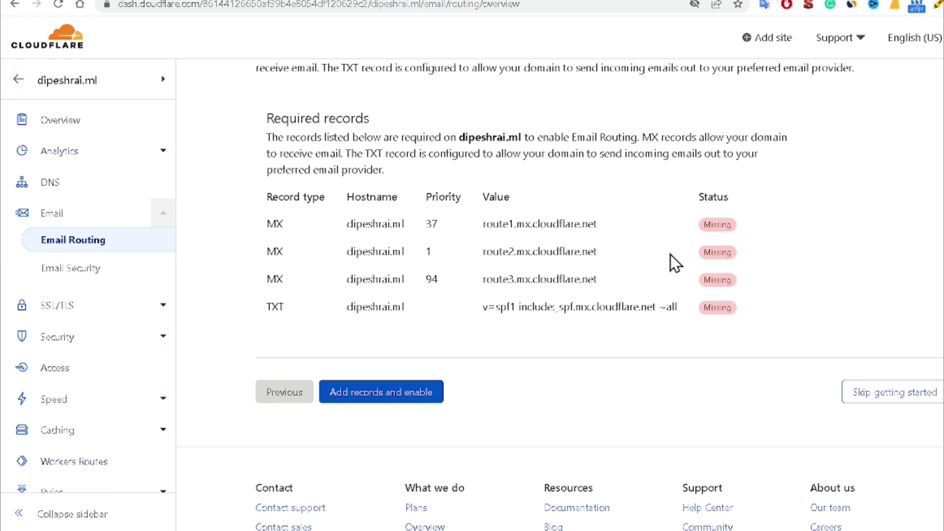
Step: Add the three MX records and the SPF TXT record, enabling Email Routing
left_click(375, 399)
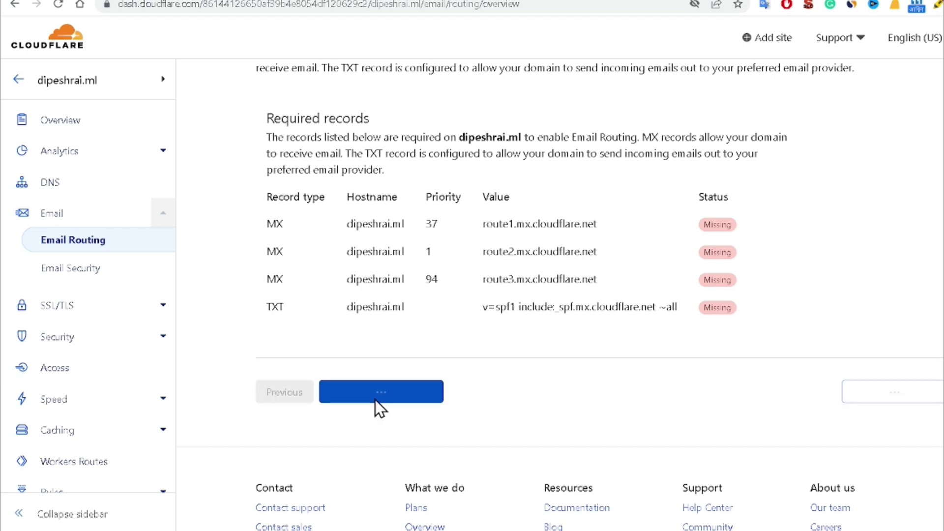